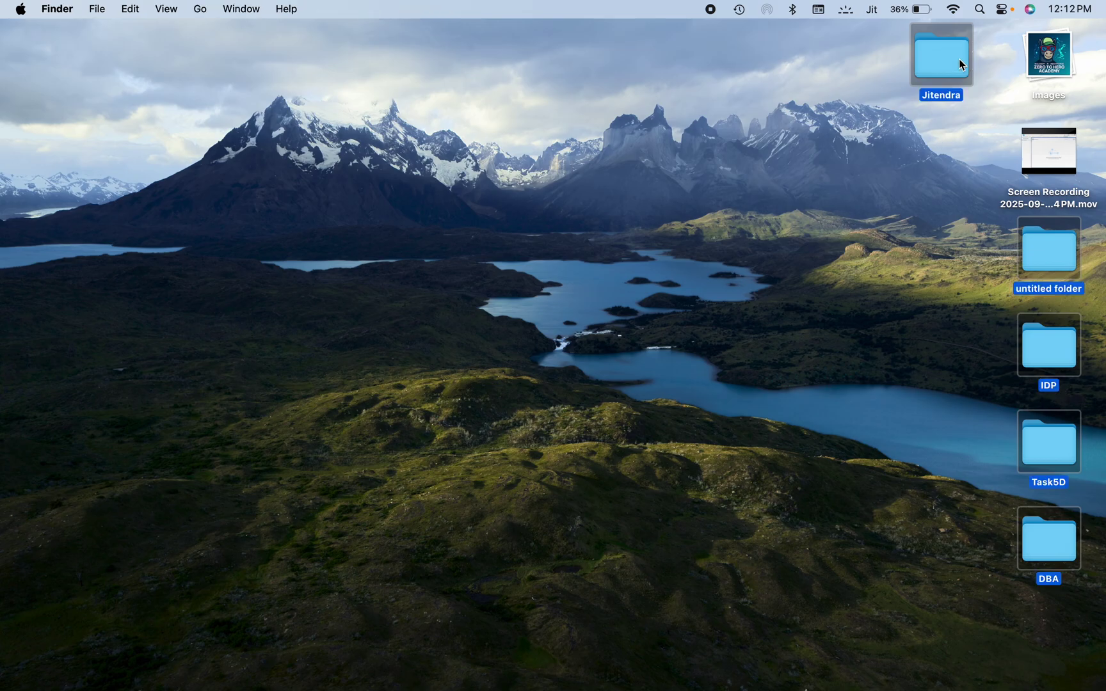
Open mock_invoice_detailed.pdf from the untitled folder on the desktop and review the invoice's header, line items and payment instructions.
click(857, 429)
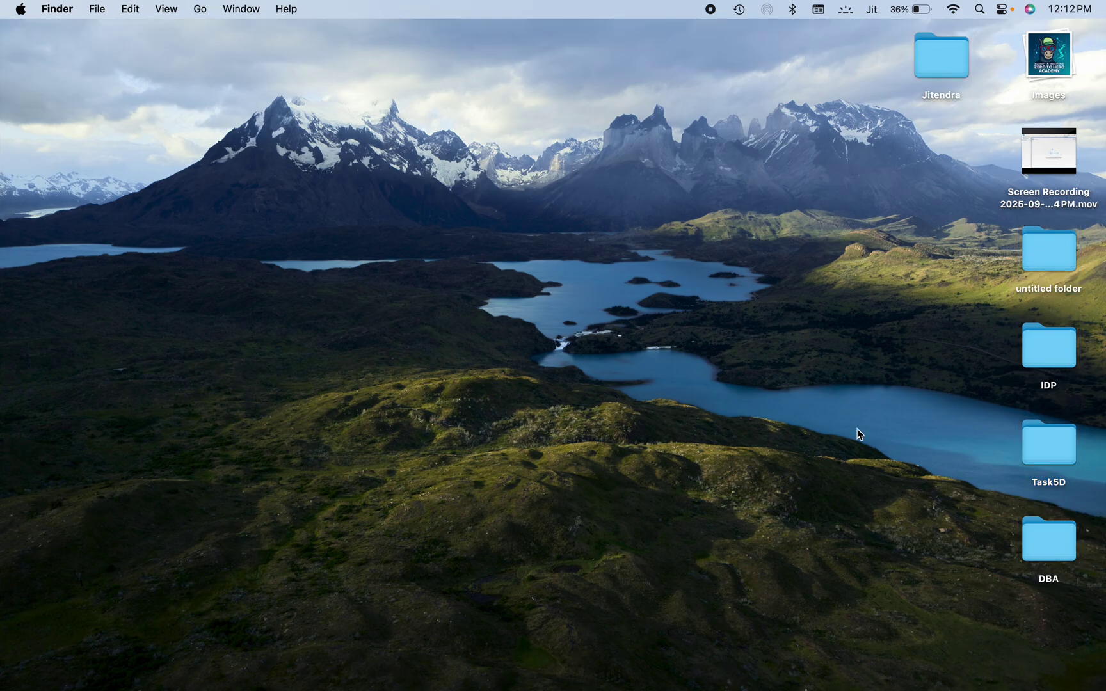
double_click(1057, 248)
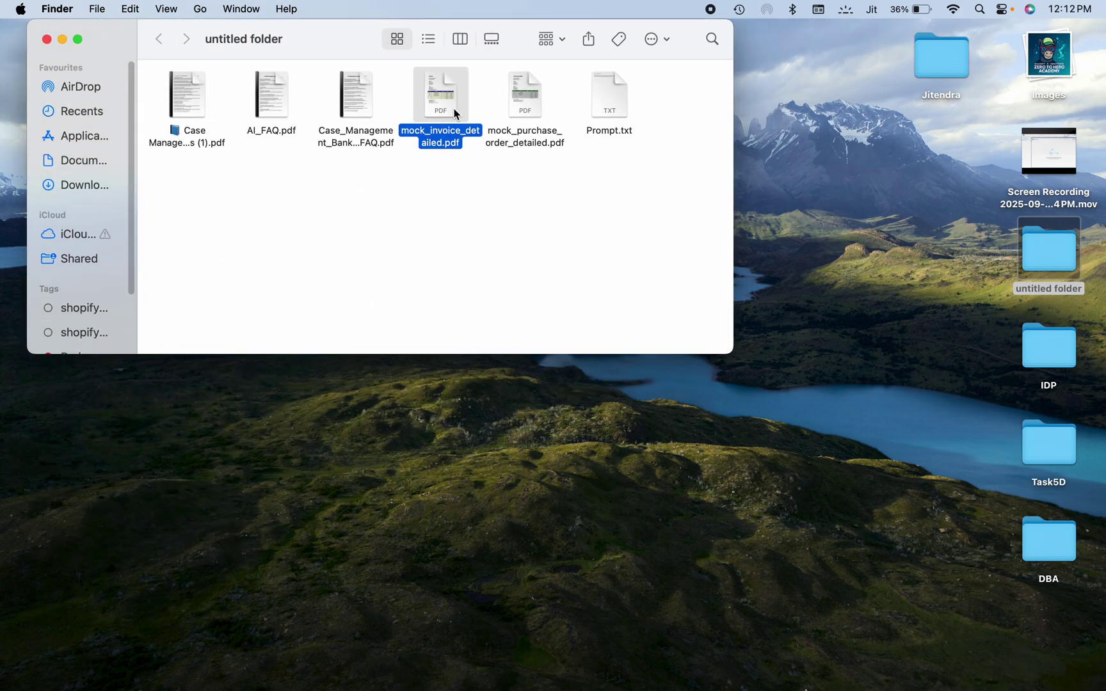
double_click(457, 115)
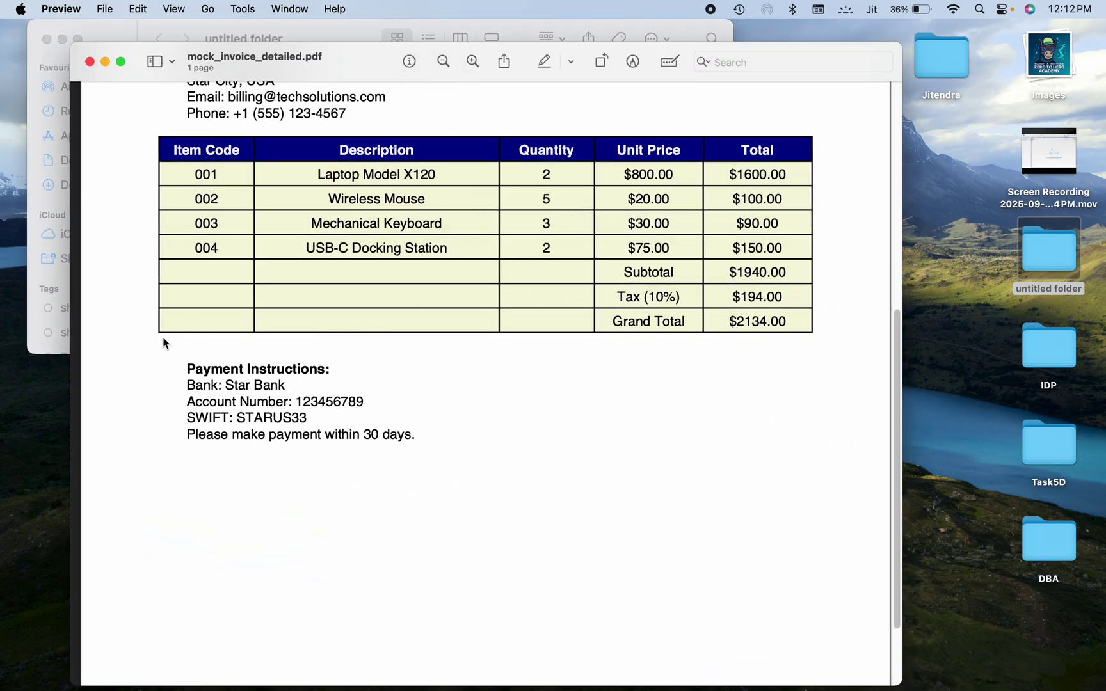
drag(900, 378, 884, 198)
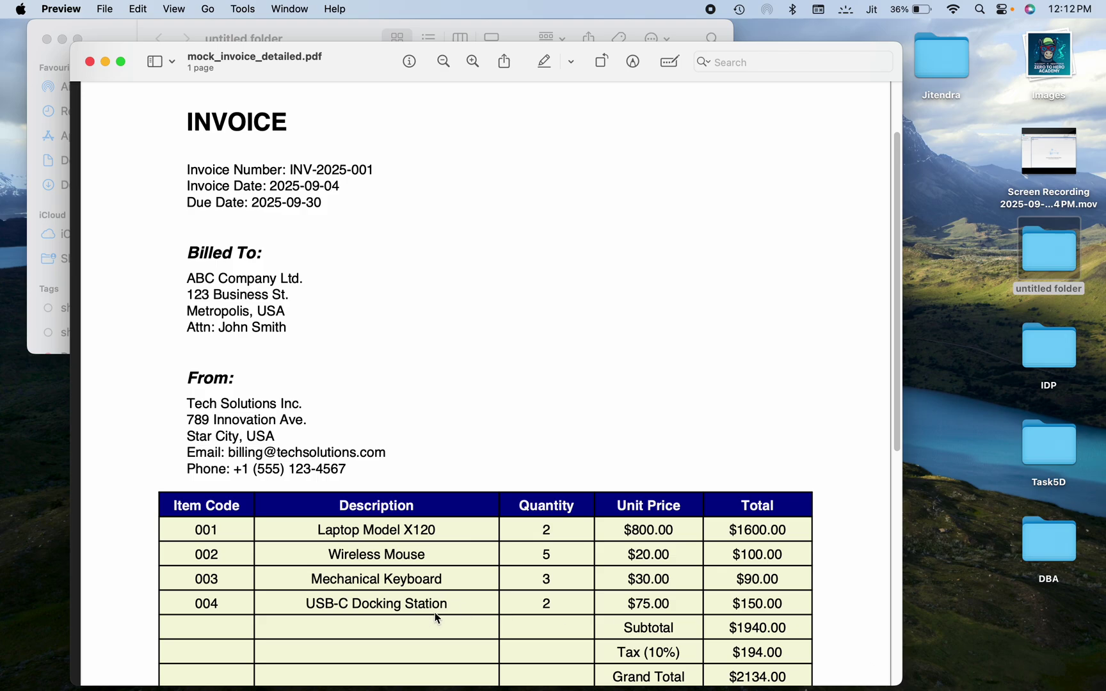
Switch to Chrome, make its window full screen and show the open Salesforce page.
mouse_move(131, 688)
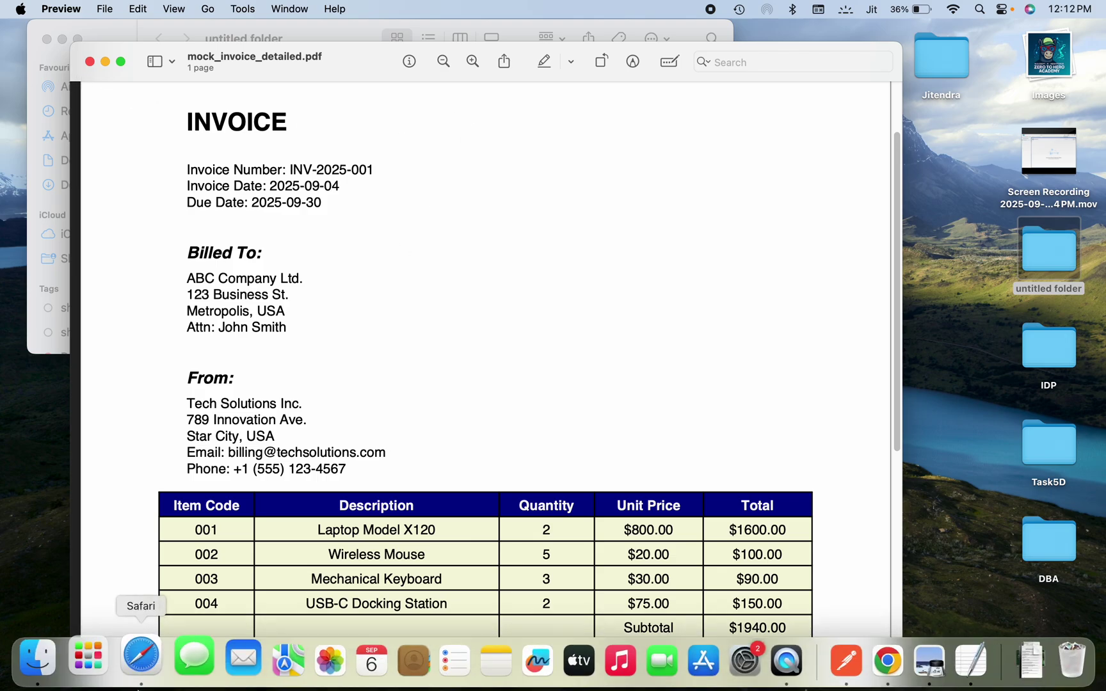
click(877, 659)
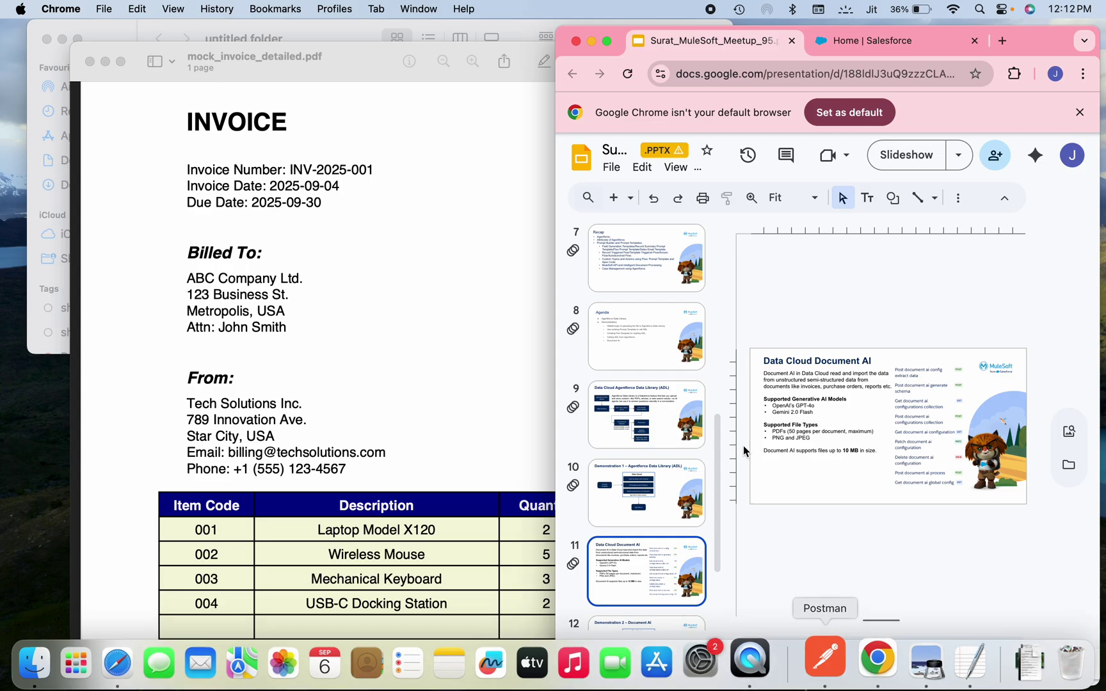
click(607, 40)
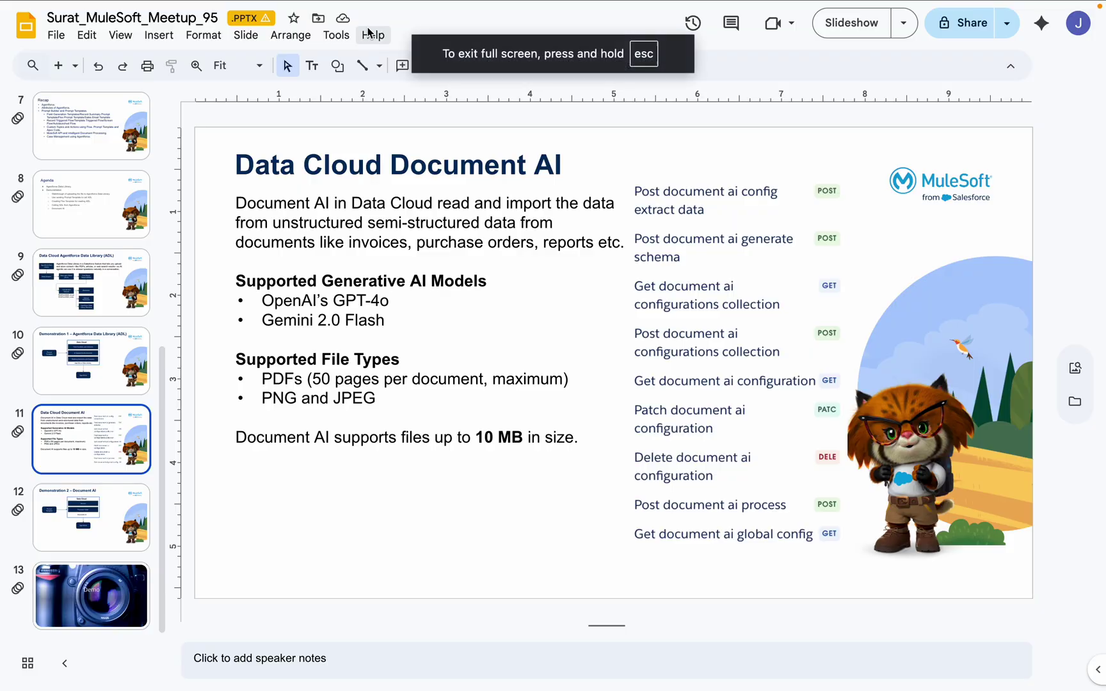
click(301, 14)
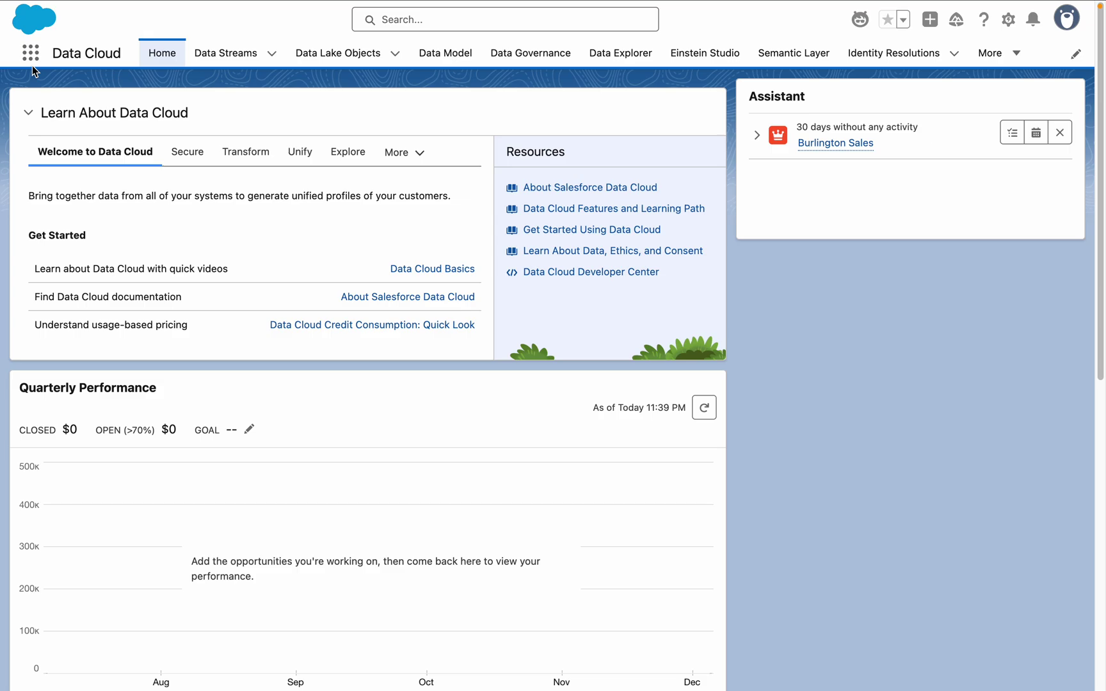
Launch the Data Cloud app and open its Unstructured Data page.
click(31, 53)
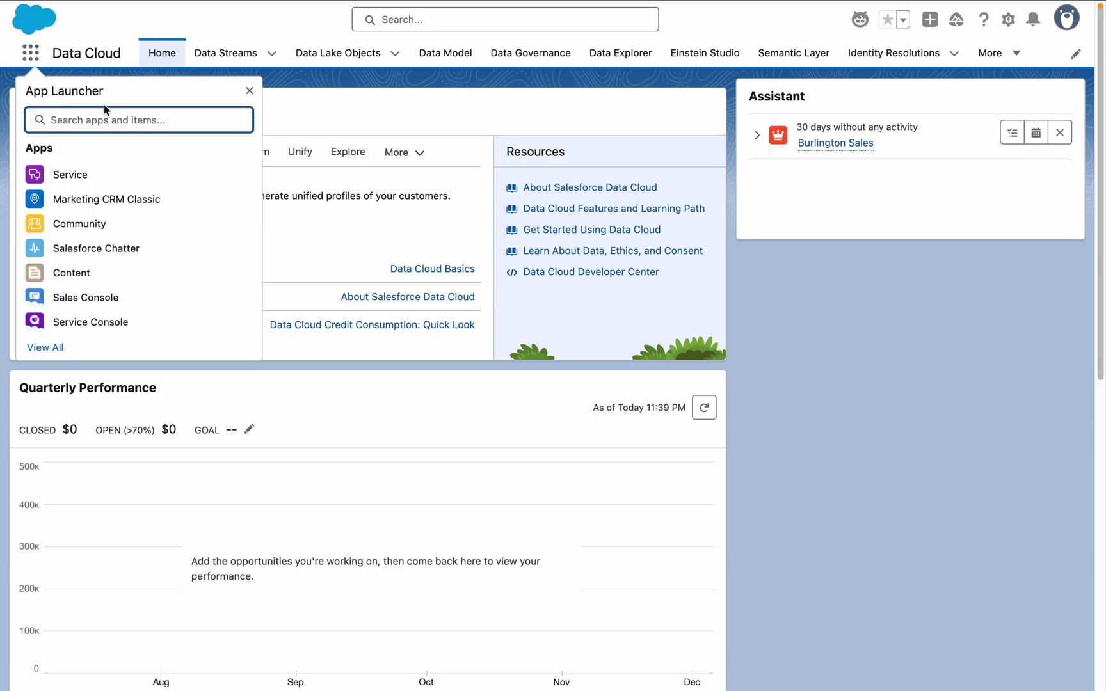
text(dat)
click(72, 180)
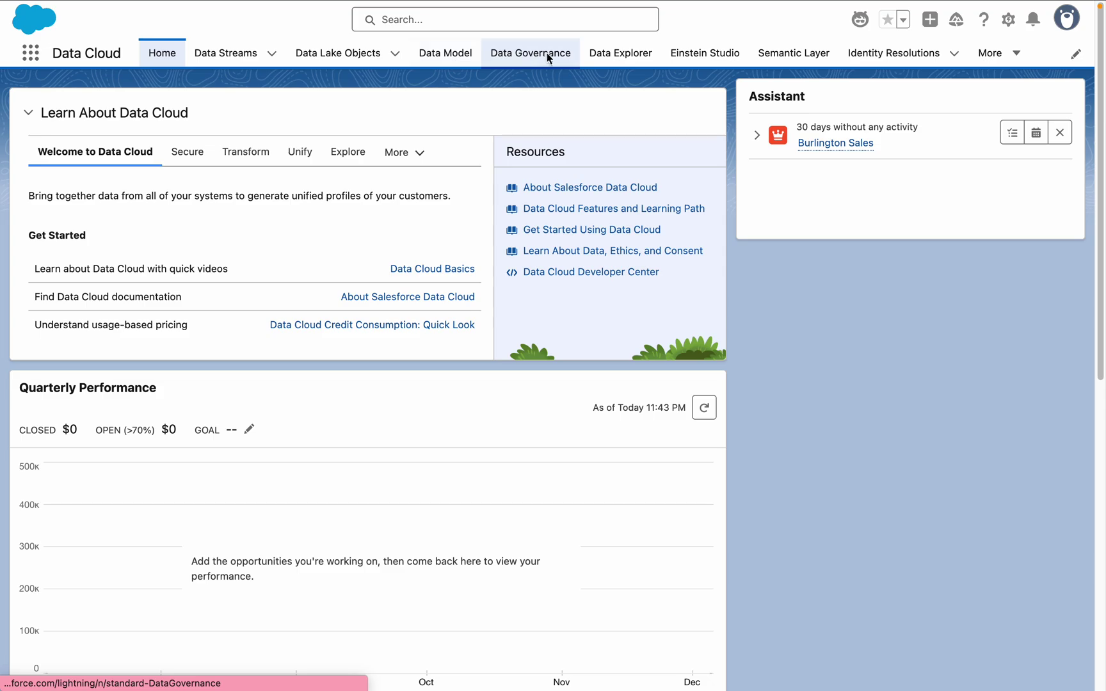
click(994, 57)
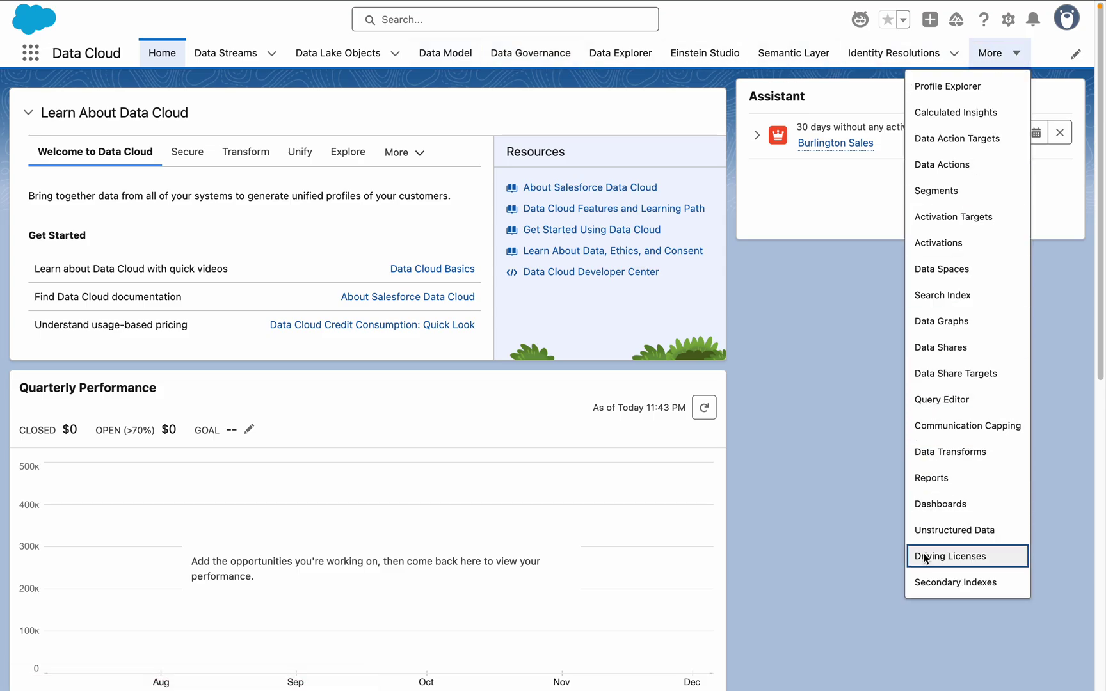
click(938, 536)
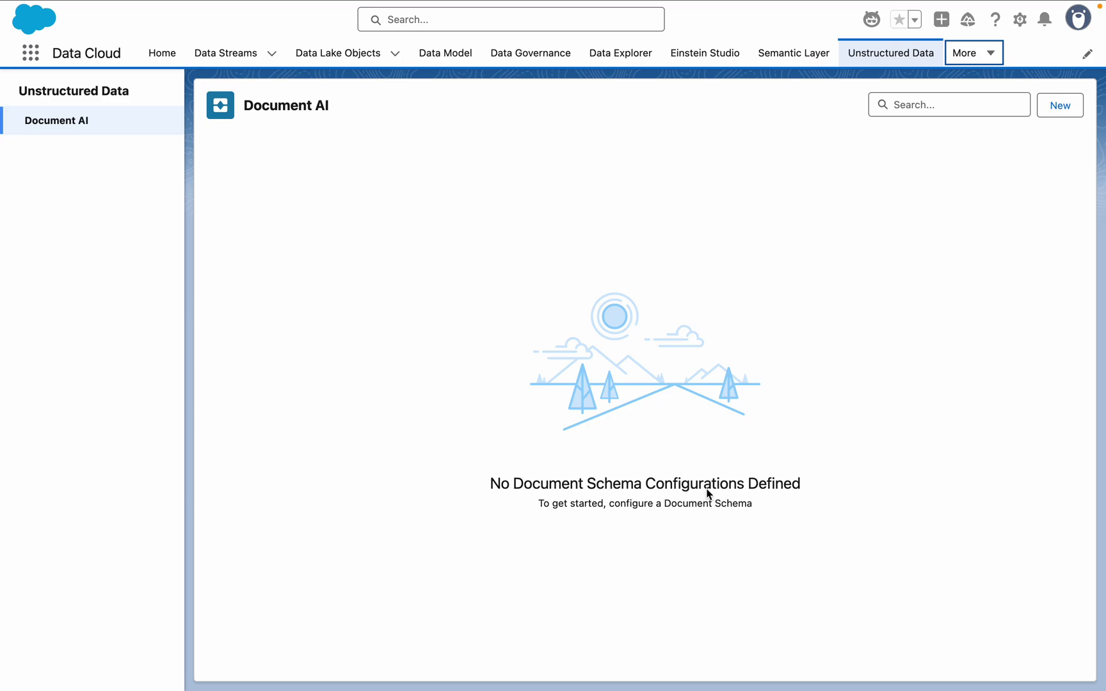
Start a new Document AI schema configuration without a source object.
click(1078, 110)
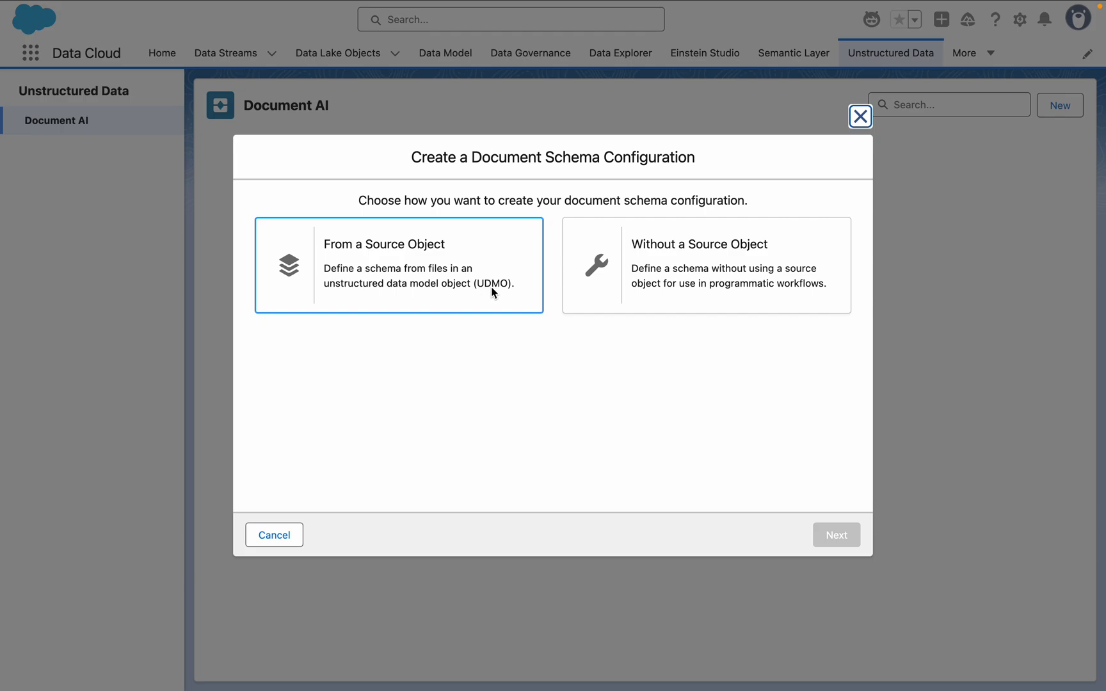
click(647, 260)
click(828, 536)
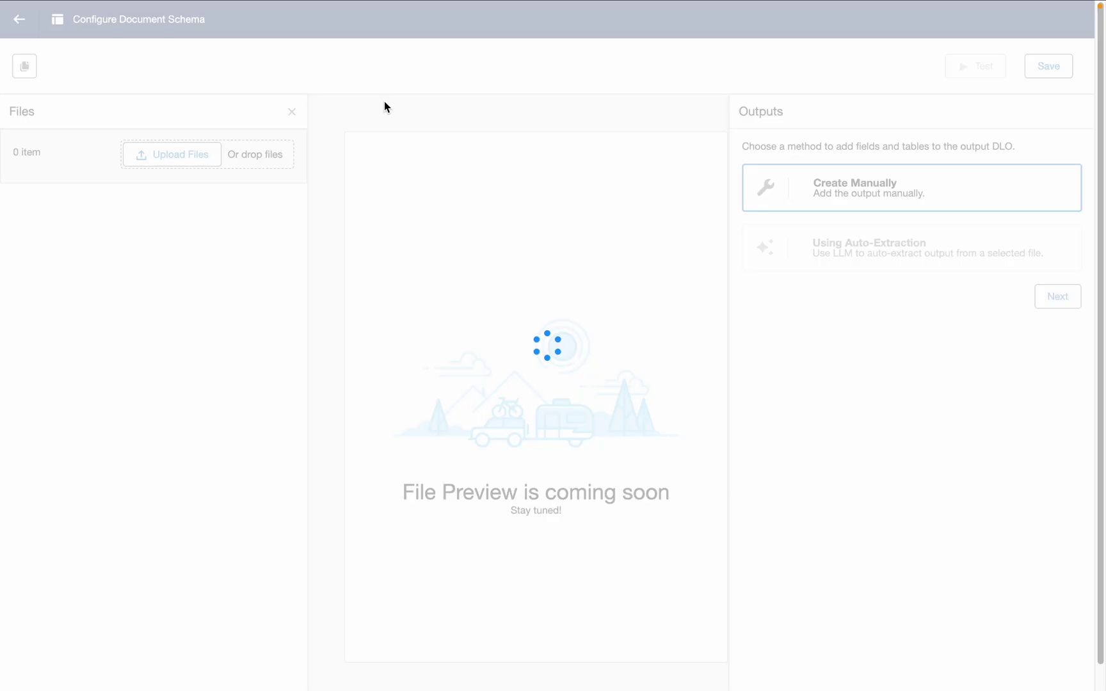
Upload mock_invoice_detailed.pdf as the sample file and generate the schema outputs from it using auto-extraction.
click(164, 158)
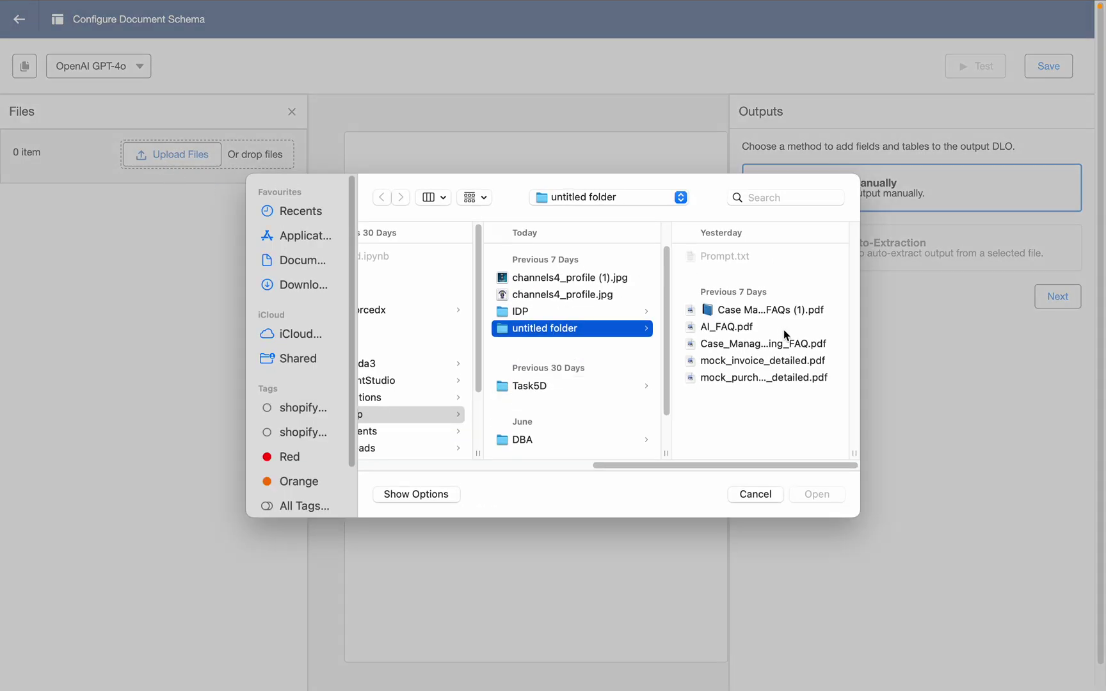
double_click(763, 361)
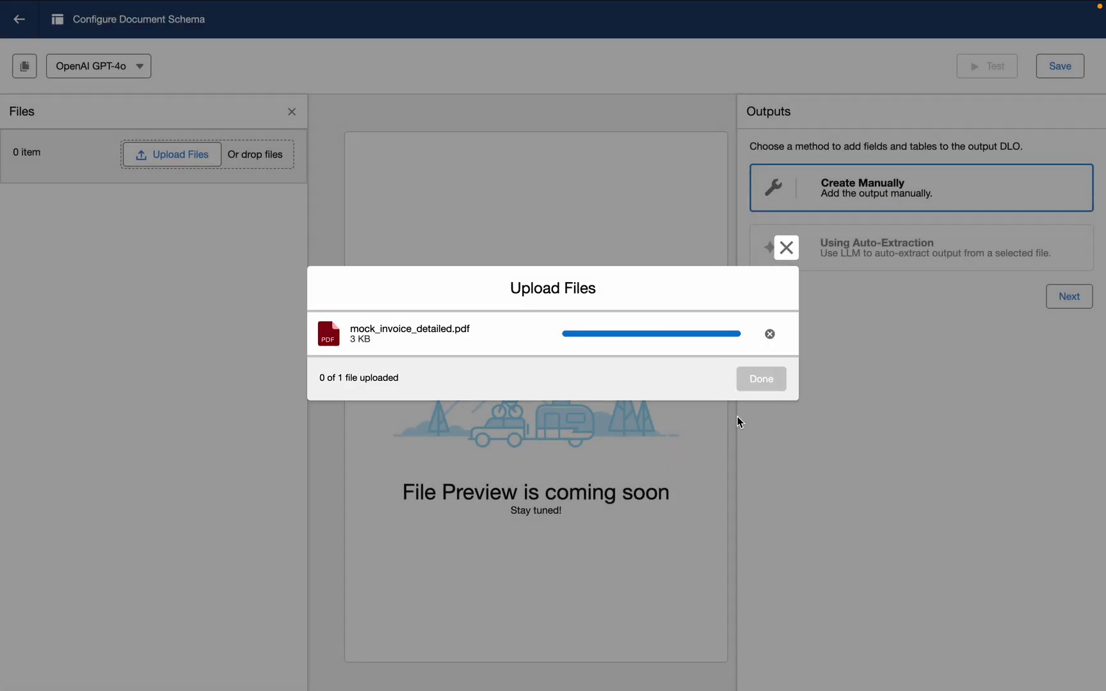
click(766, 382)
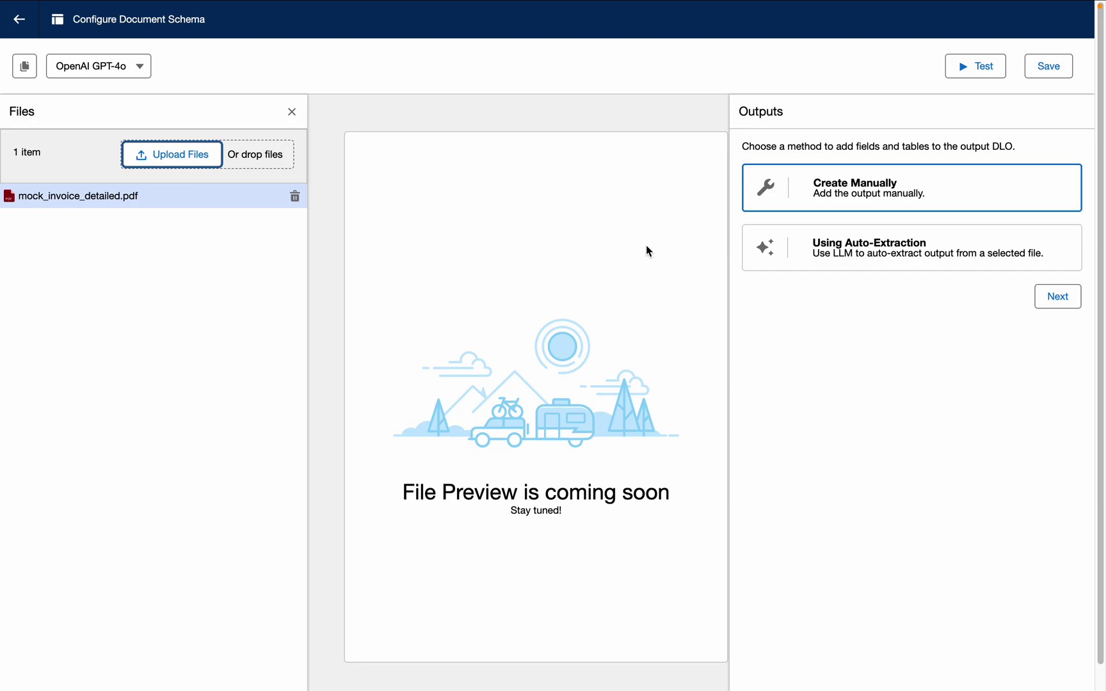
click(925, 256)
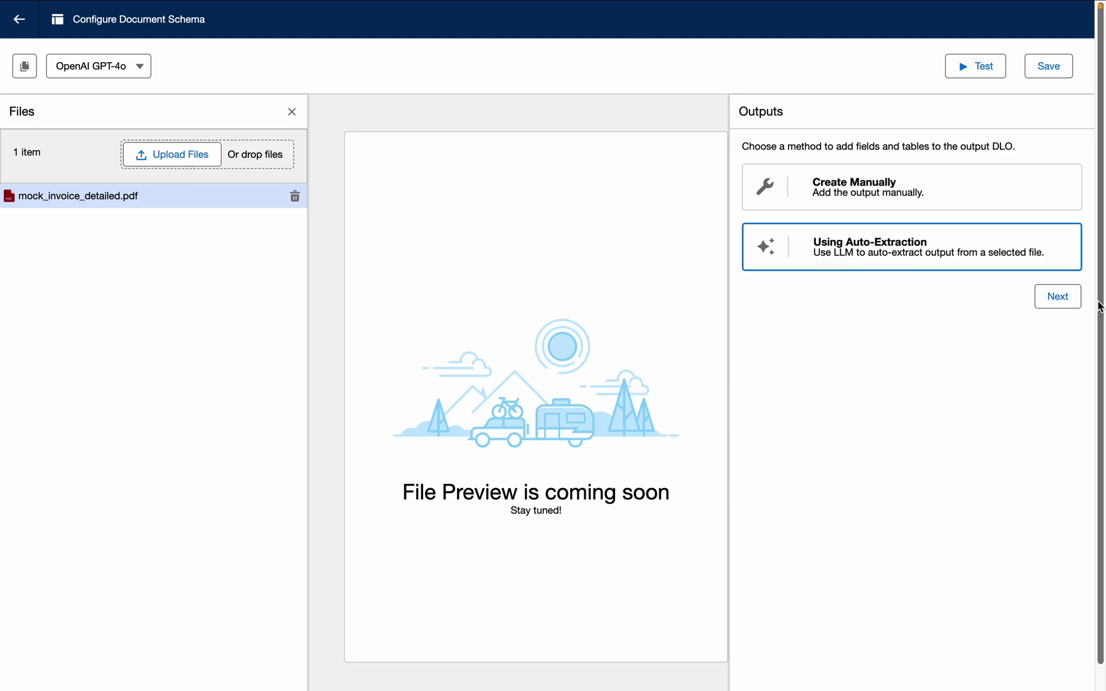
click(1060, 302)
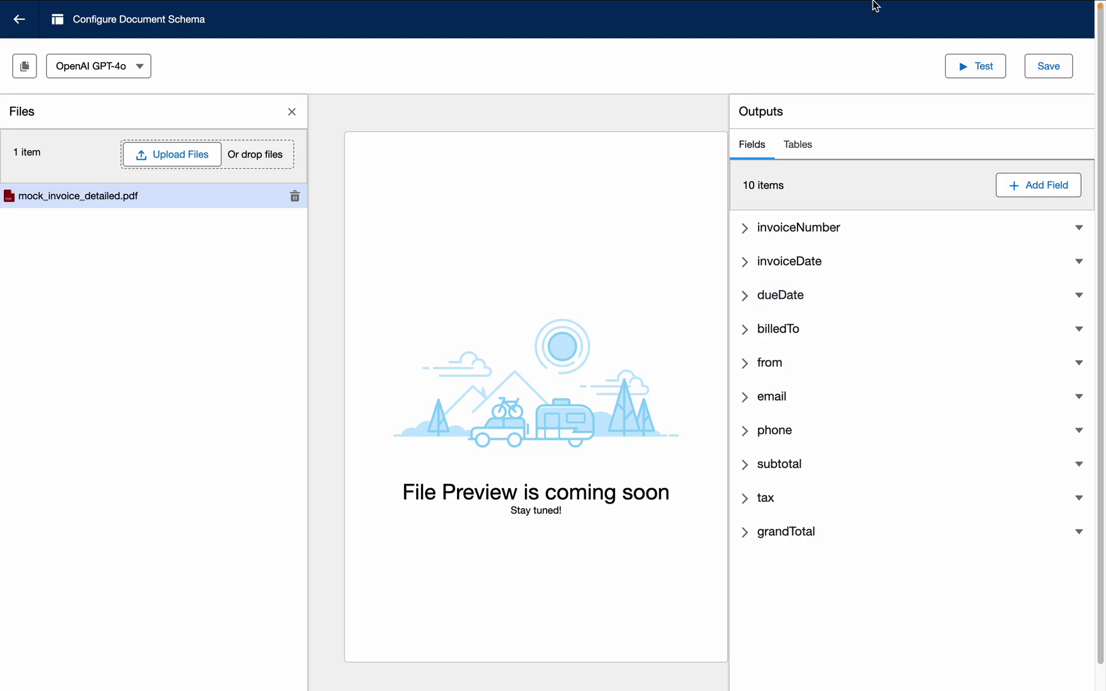
Review the columns of the auto-extracted items and paymentInstructions tables.
click(798, 145)
click(748, 240)
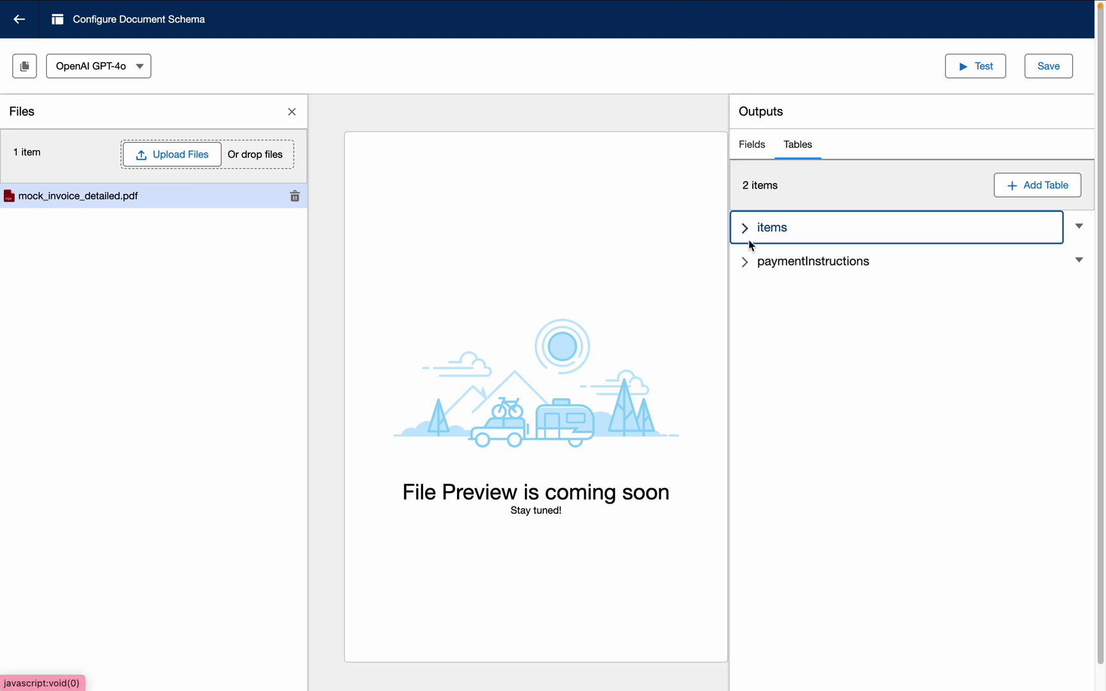
click(848, 275)
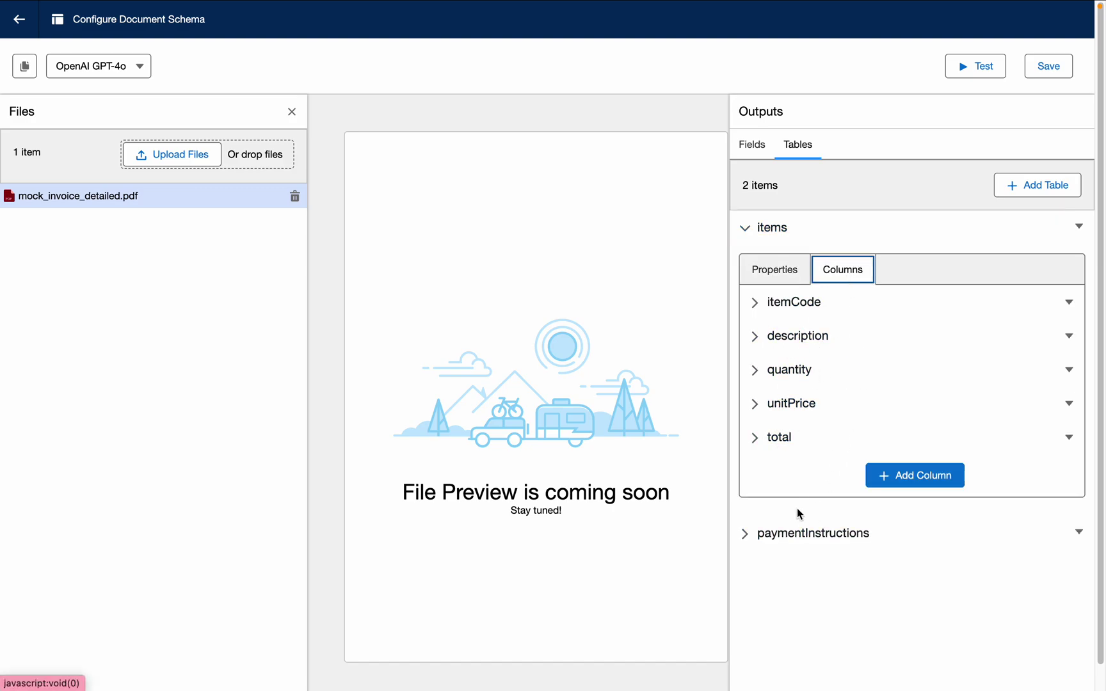
click(744, 546)
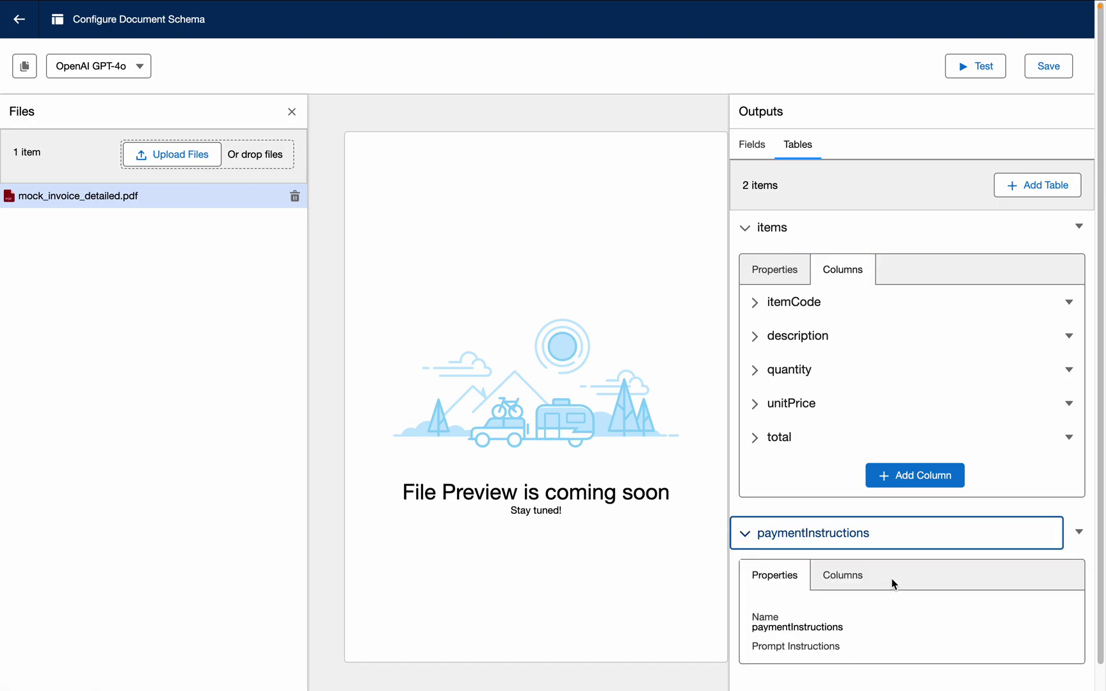
click(845, 575)
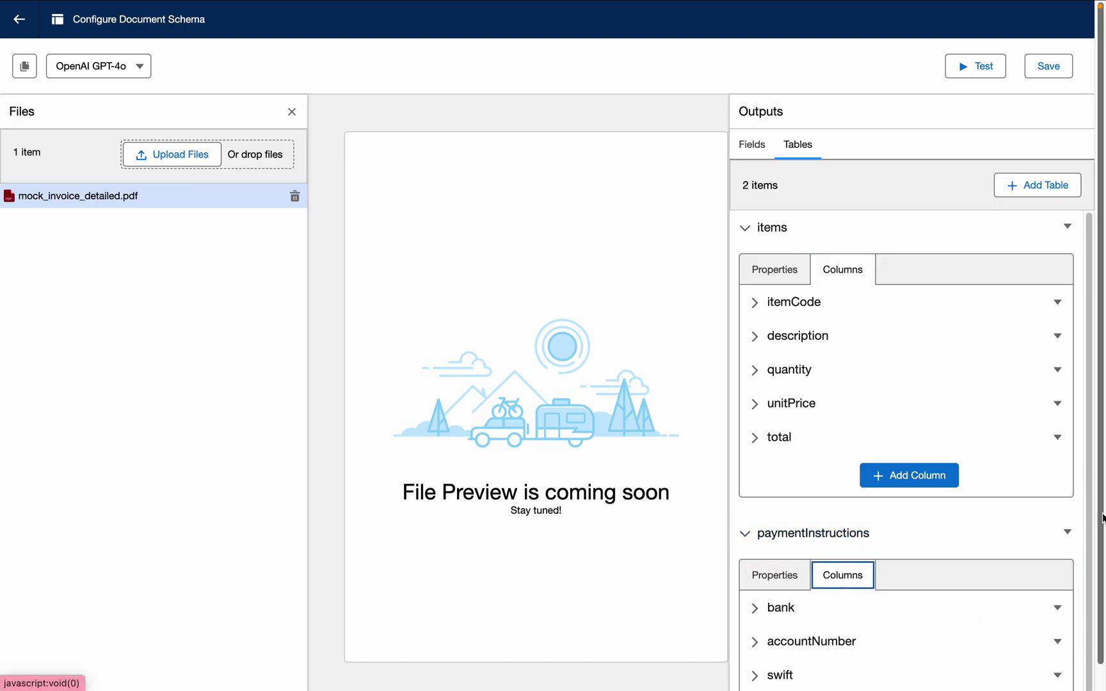
scroll(1102, 518, down, 2)
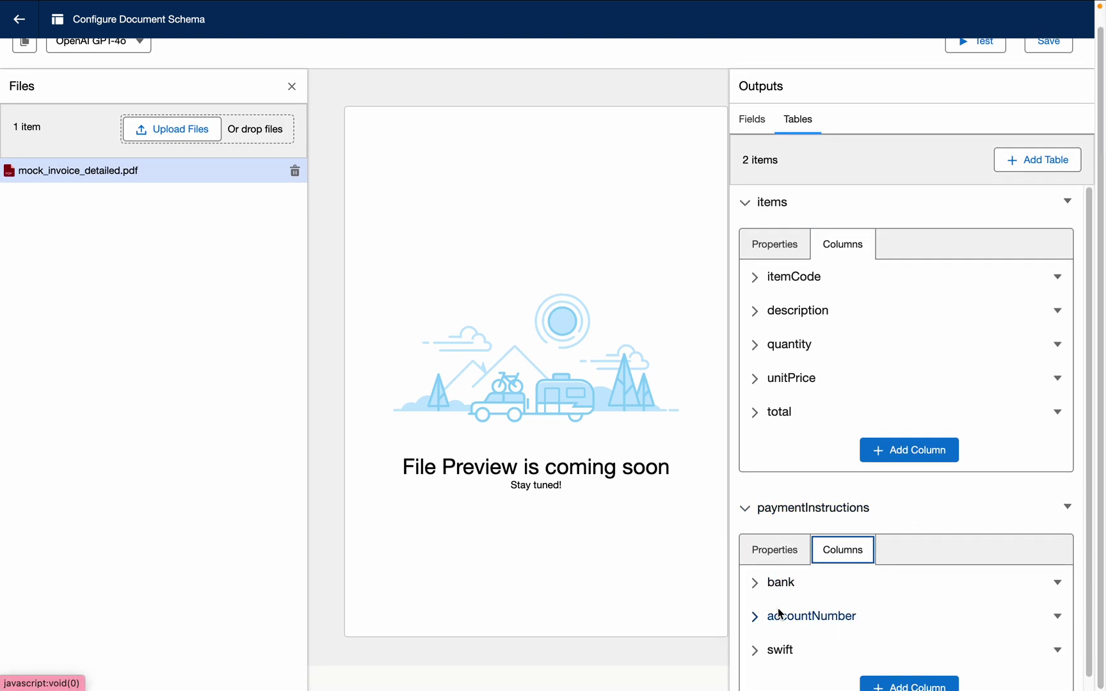
scroll(1091, 160, up, 2)
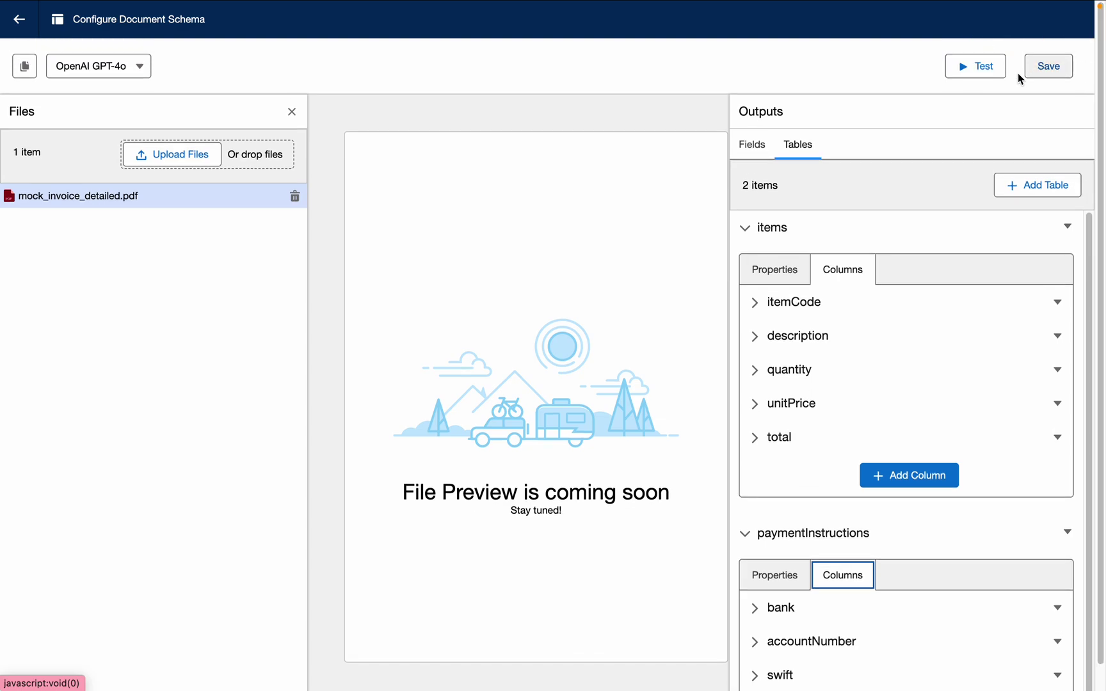
Run a test of the schema on the uploaded invoice and show the extracted field values.
click(977, 80)
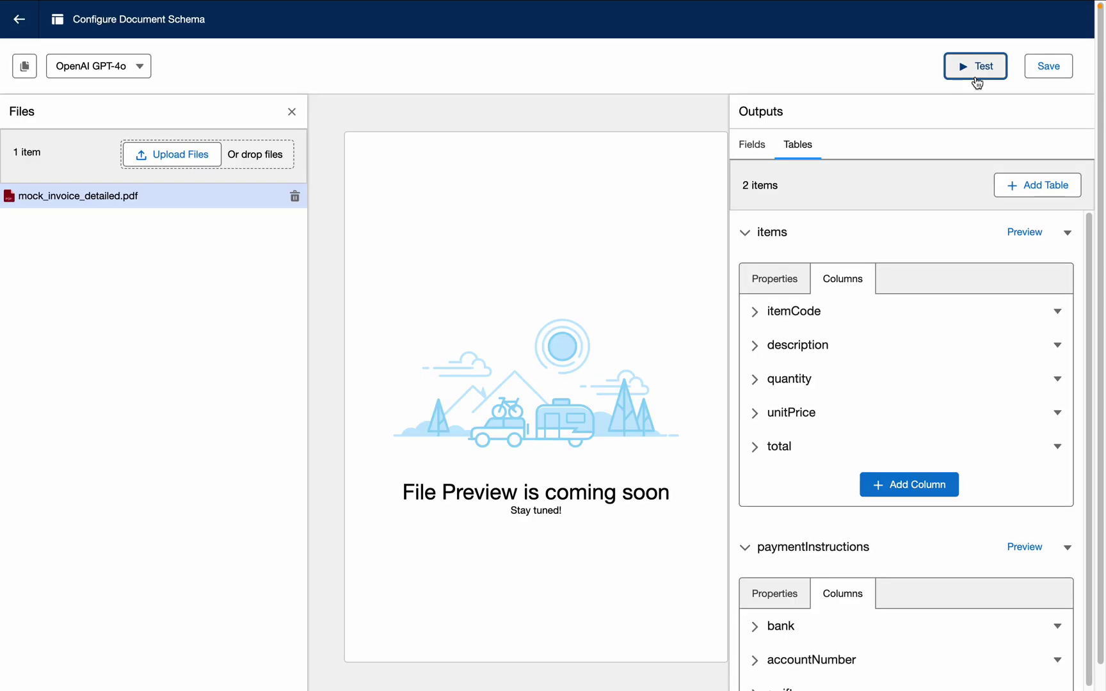
click(761, 143)
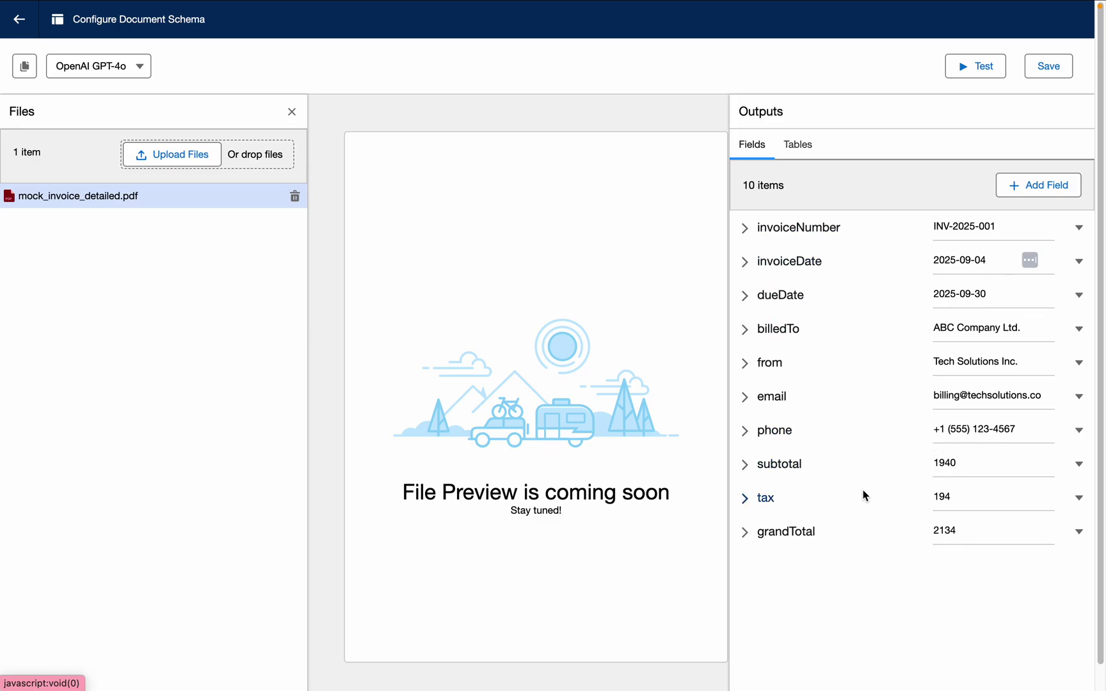
Switch to the invoice PDF in Preview and compare it with the extracted values, down to the payment instructions.
mouse_move(4, 7)
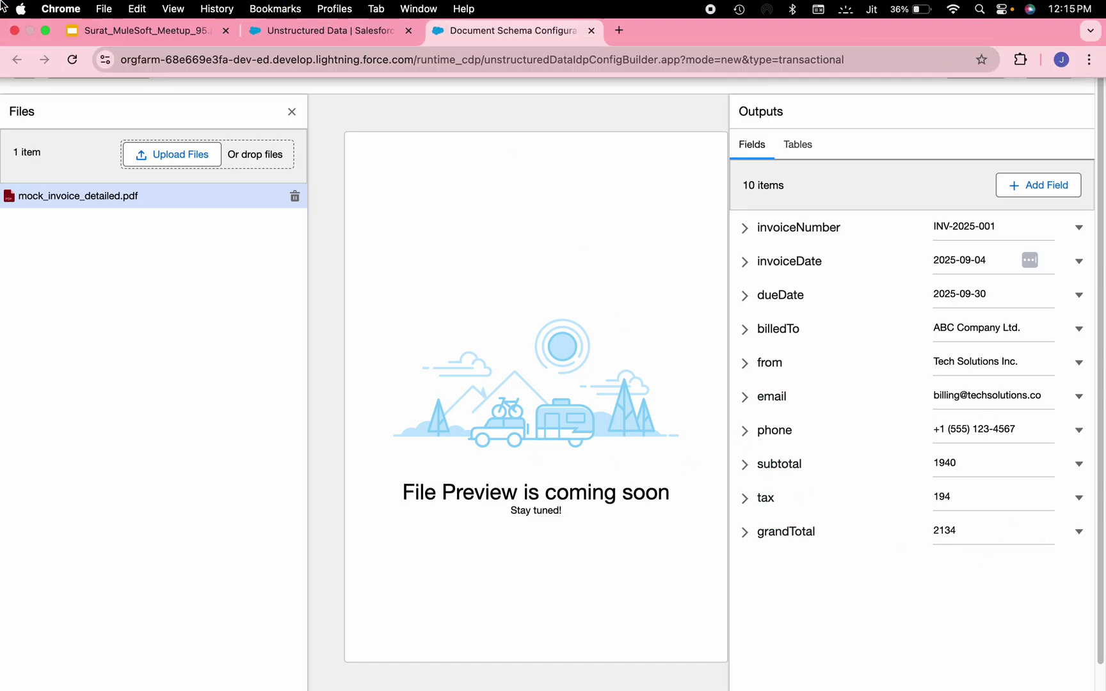
click(47, 42)
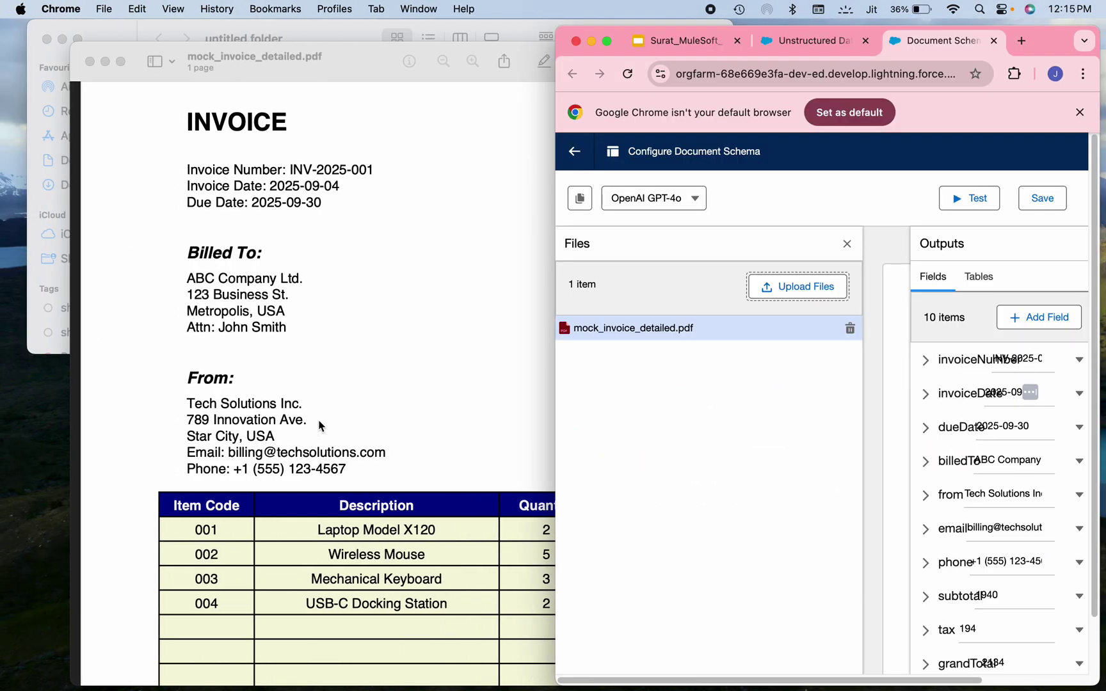
click(317, 425)
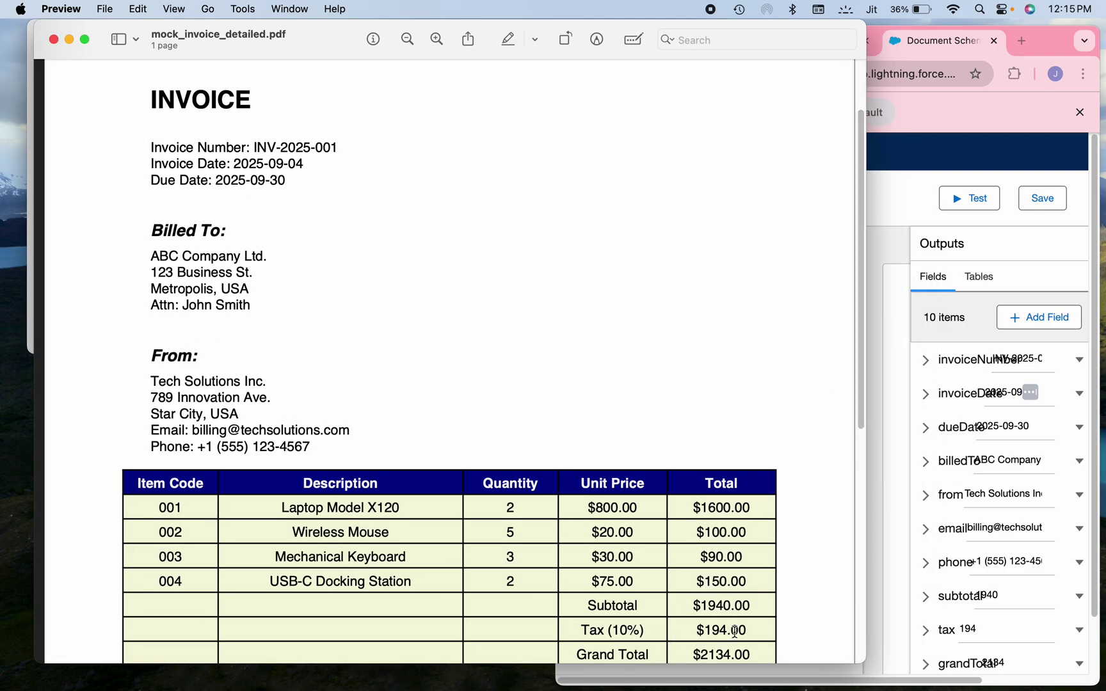
drag(861, 388, 860, 619)
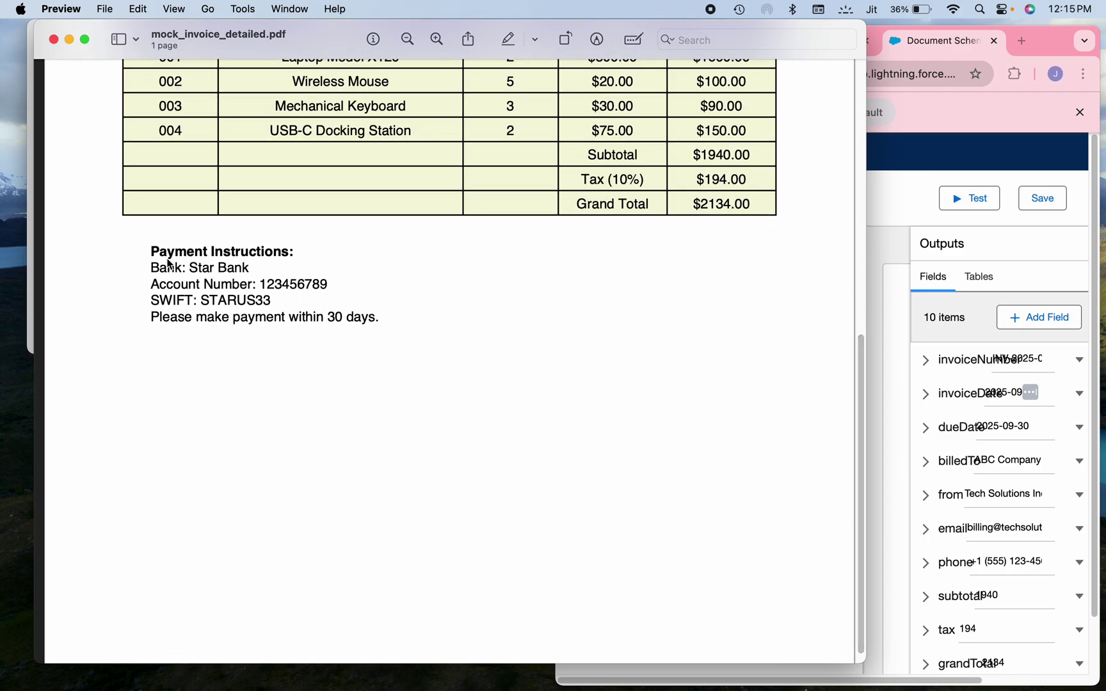
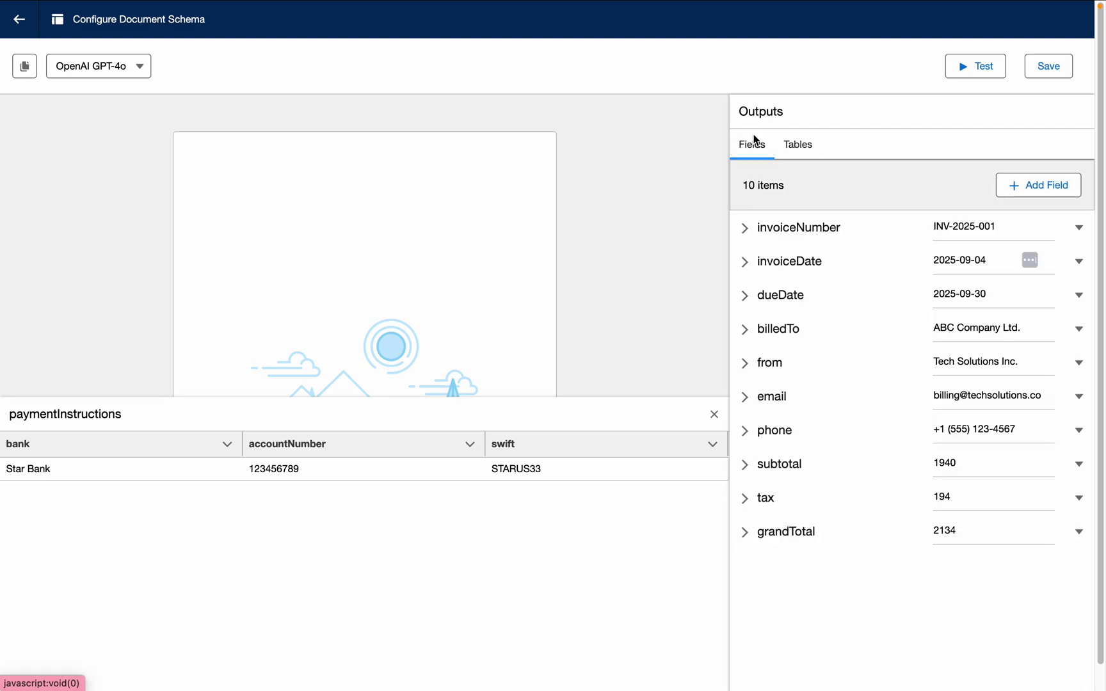
Create a new output field in the schema and name it PaymentTermsAndCondition.
click(1050, 186)
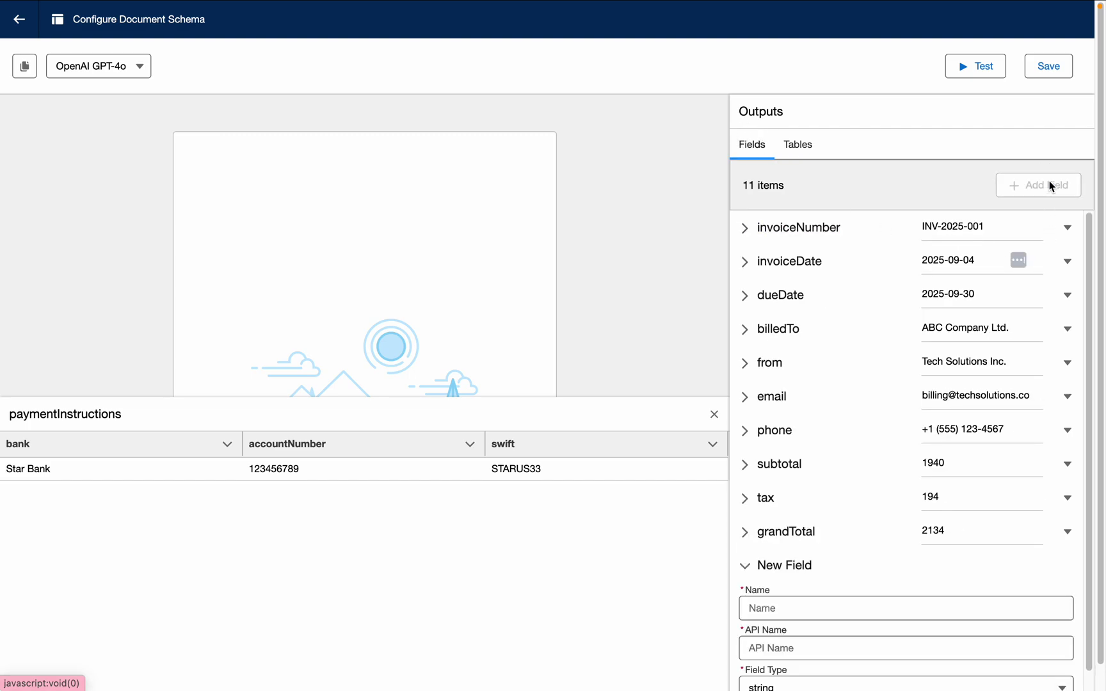
click(779, 614)
text(PaymentTermsAndCondition)
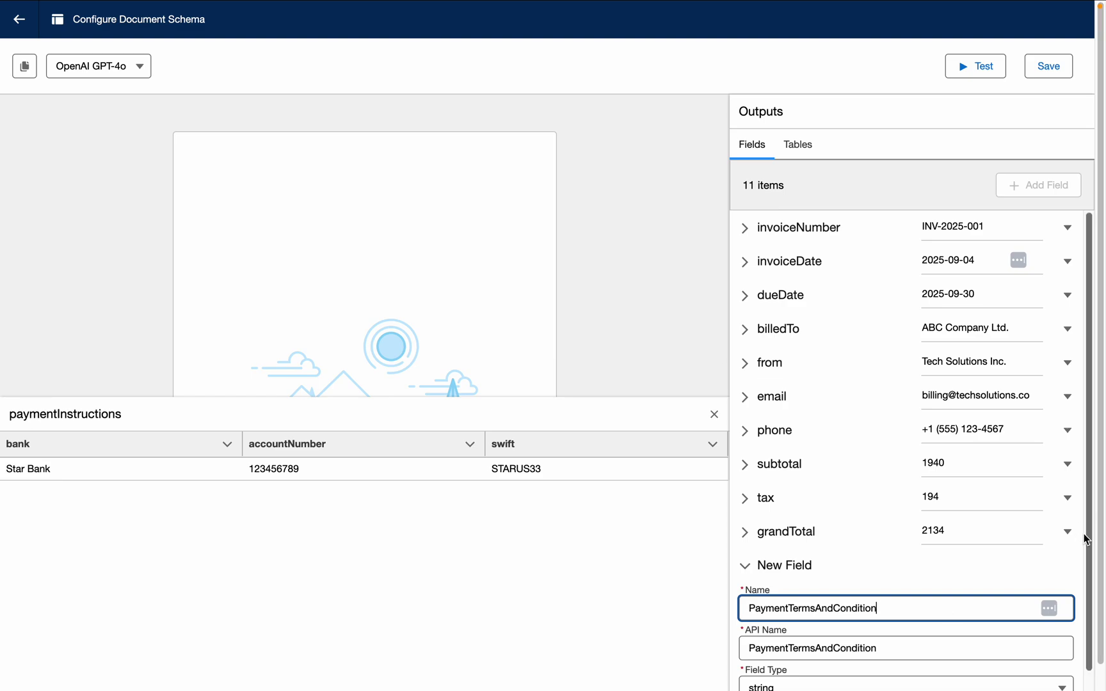
Add the field with the prompt instructions "Extract the payment terms and condition. Generally, you can find this information at the end of invoice.".
drag(1088, 529, 1088, 584)
mouse_move(891, 687)
click(818, 673)
text(Extrac)
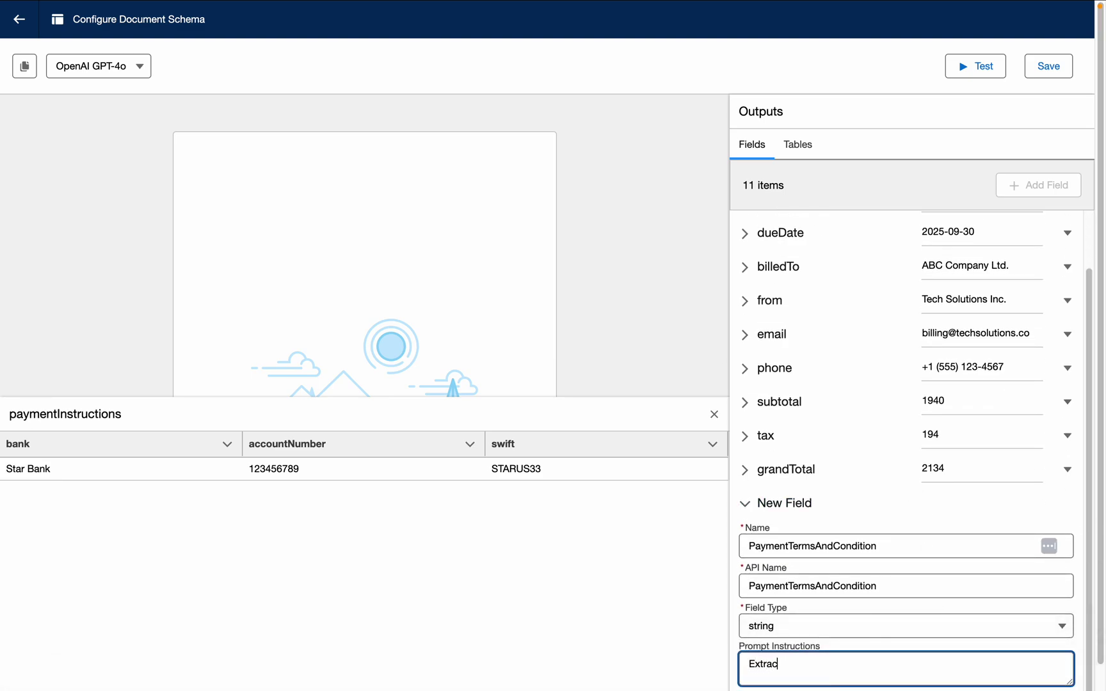
text(t the payment terms and condition. Generally)
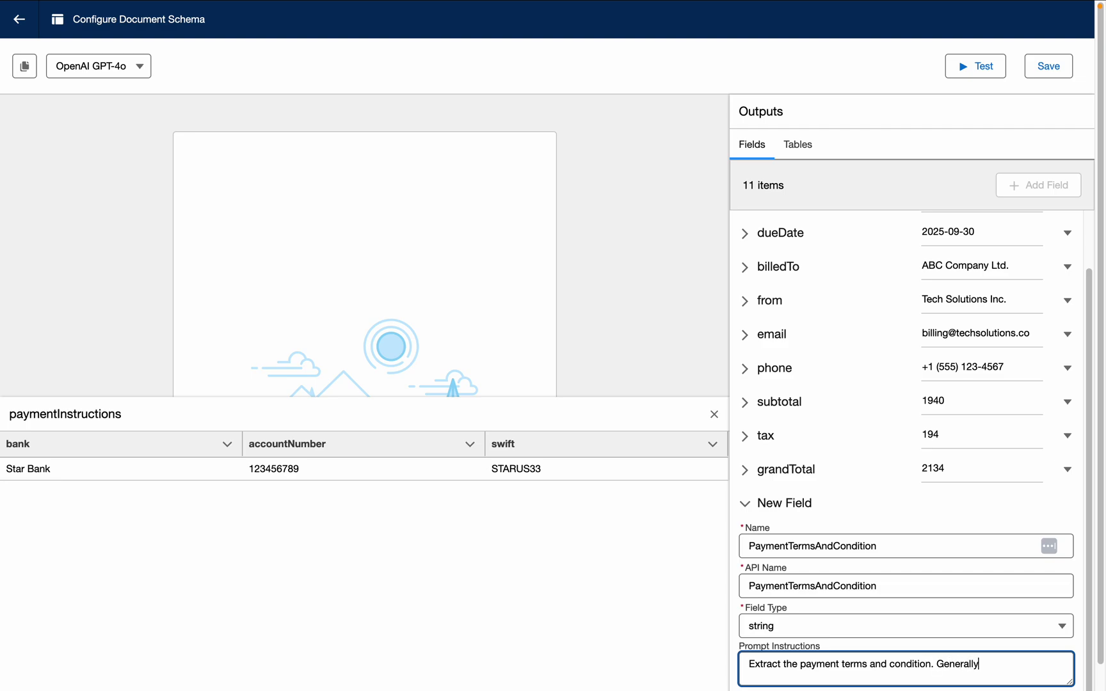
text(, you can find this information at the end of invoice.)
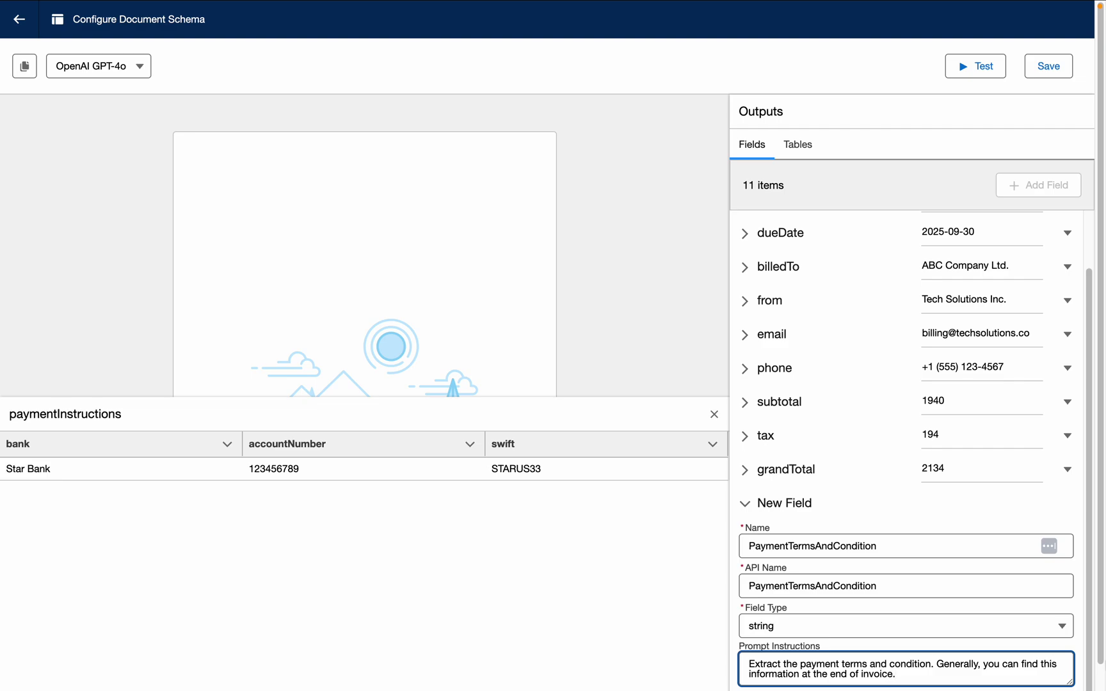
scroll(553, 384, down, 1)
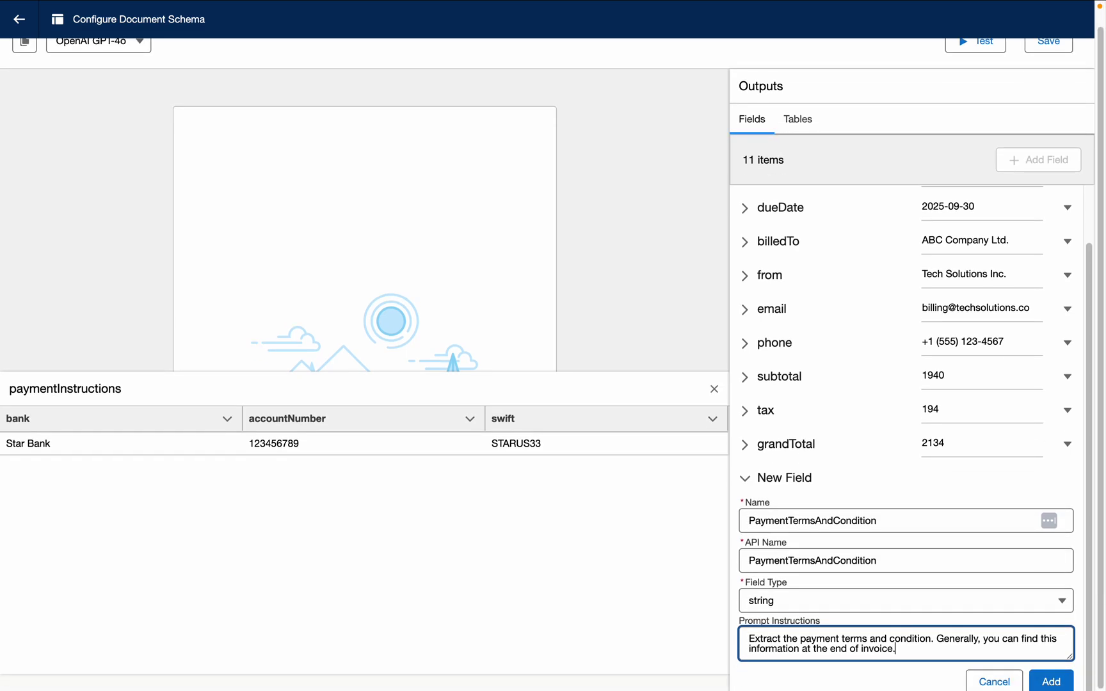
click(1041, 683)
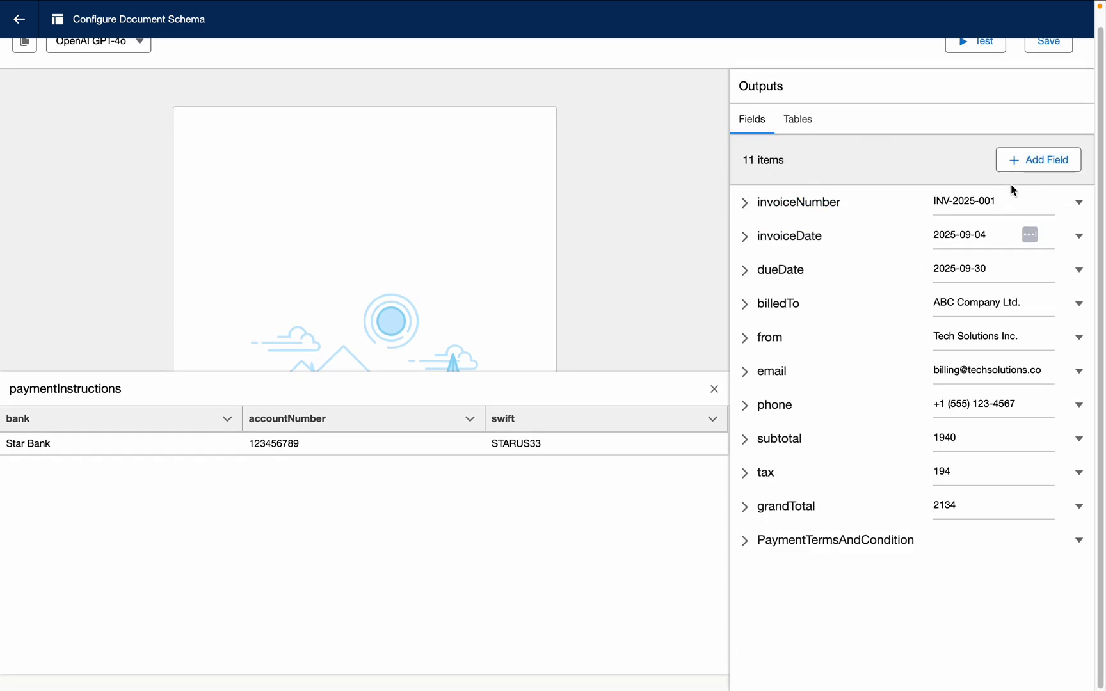
Test the schema again and read the full extracted value of the PaymentTermsAndCondition field.
click(989, 50)
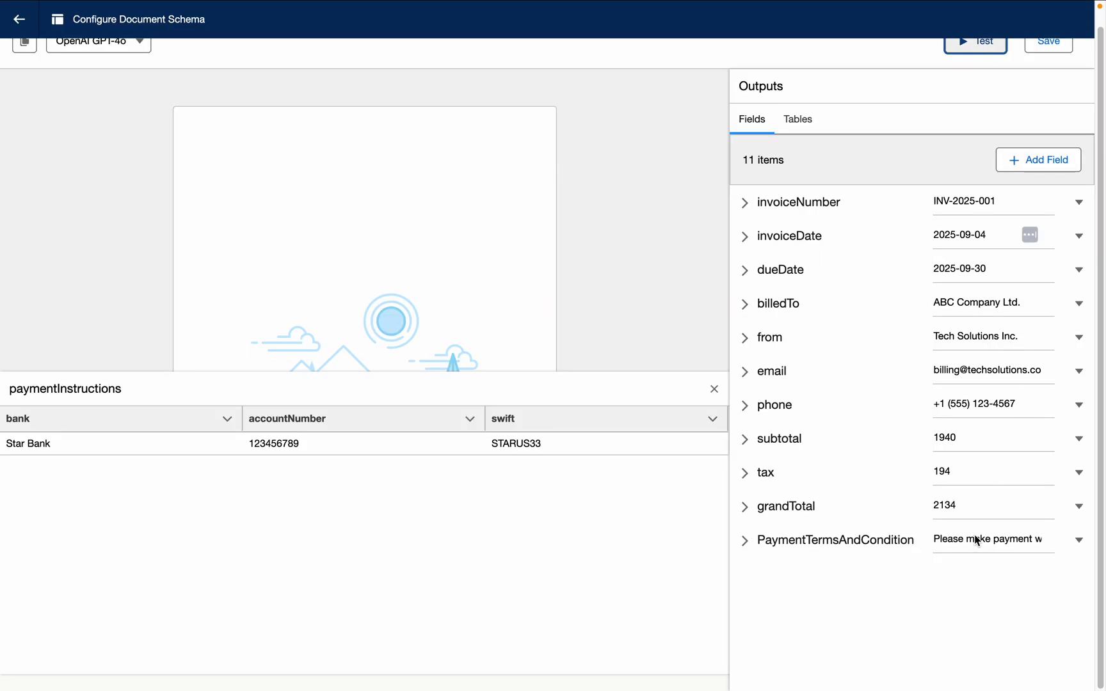
drag(983, 541, 1062, 545)
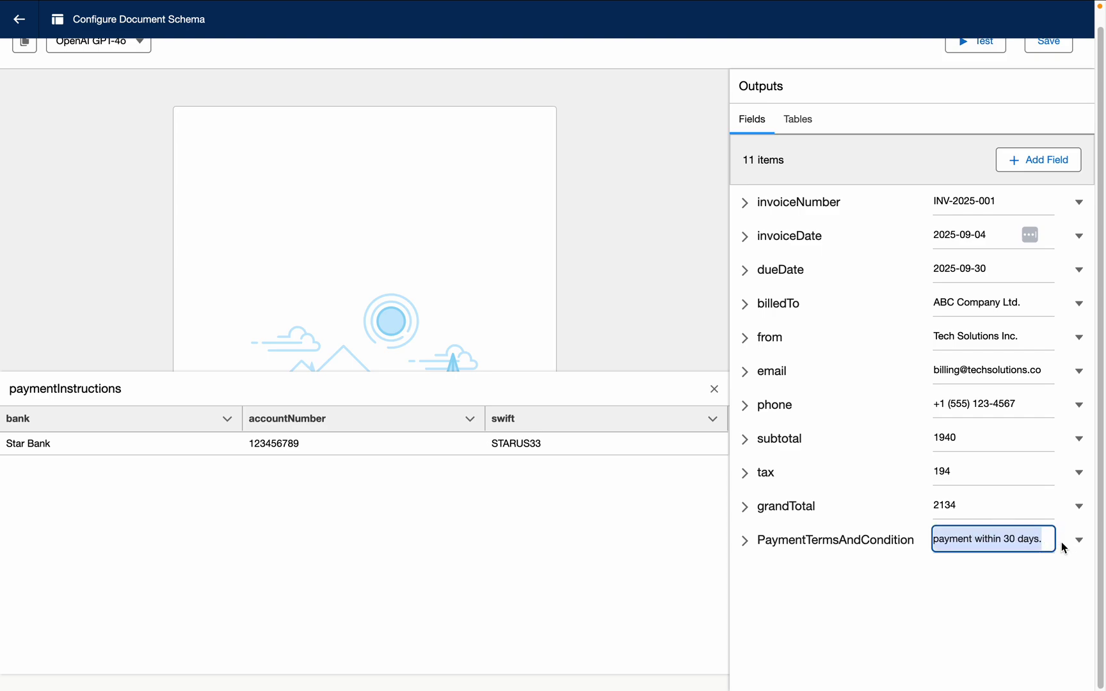
Delete the paymentInstructions table from the schema outputs.
click(805, 113)
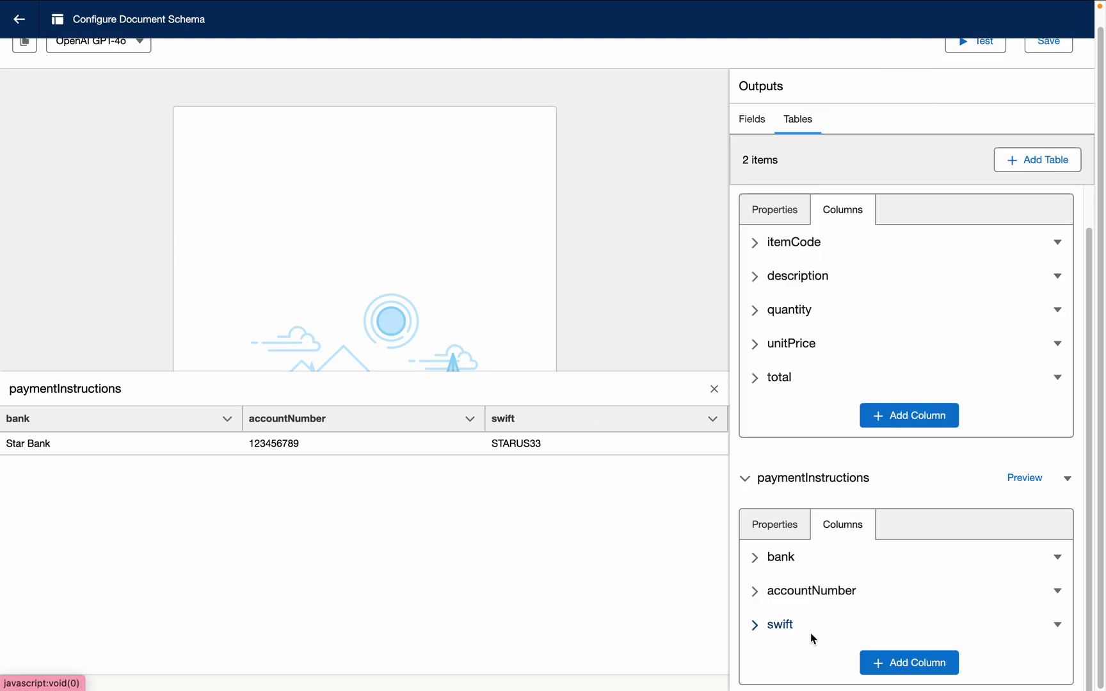
click(1065, 480)
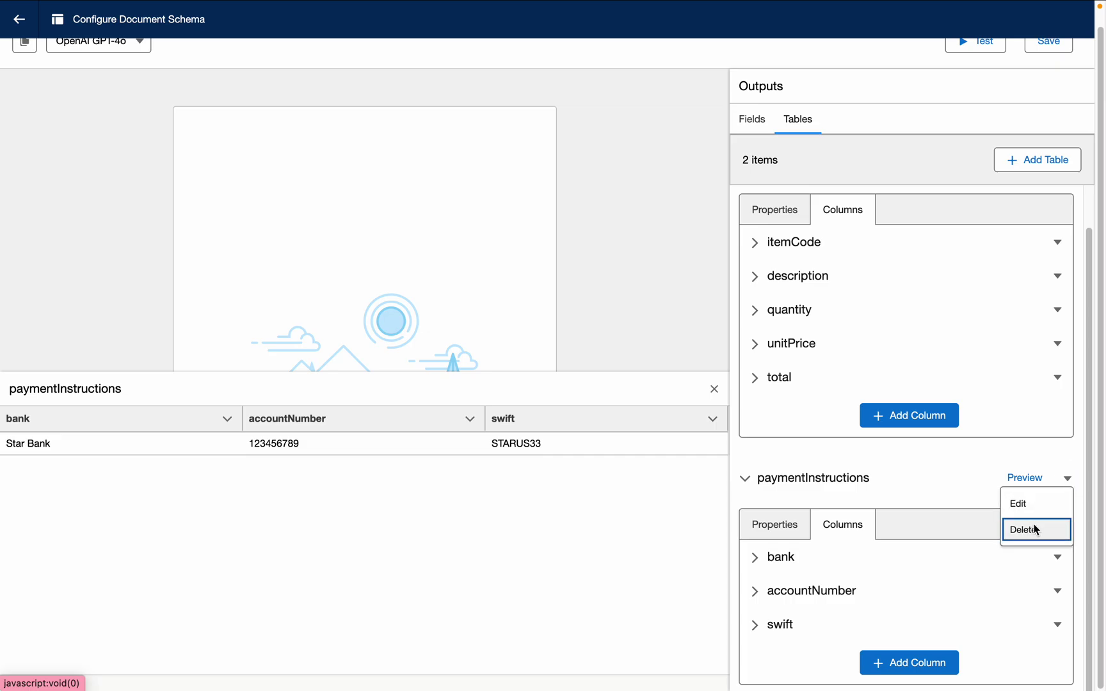
click(1036, 530)
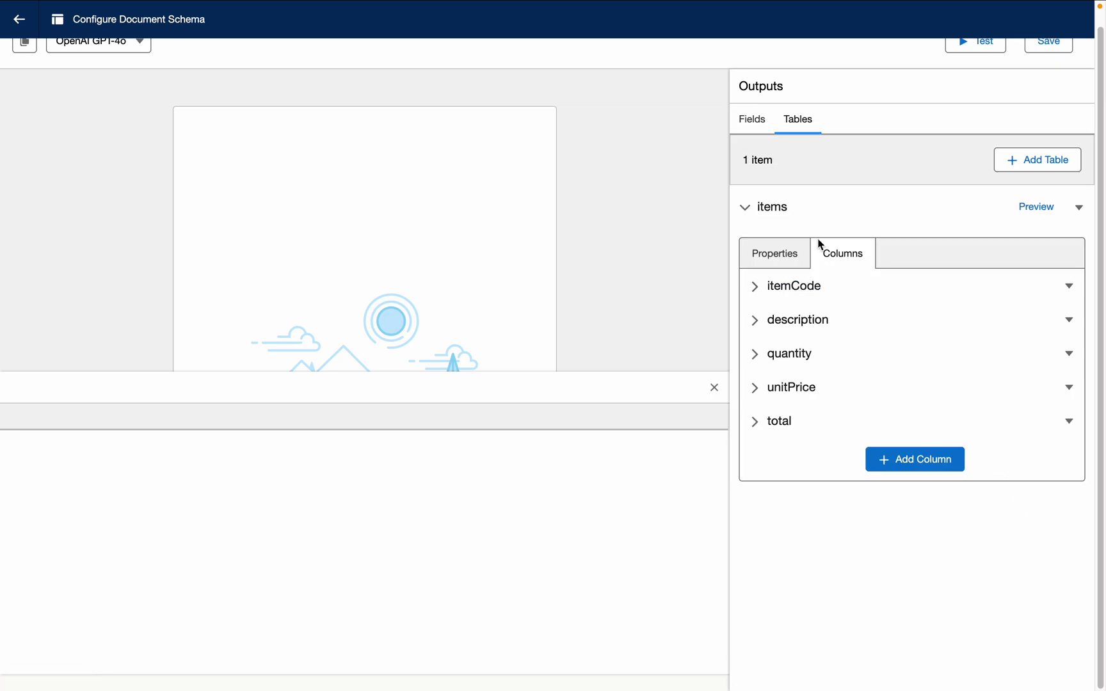
Add a string output field named BankName with the prompt instructions "Extract the bank name from payment instructions".
click(747, 117)
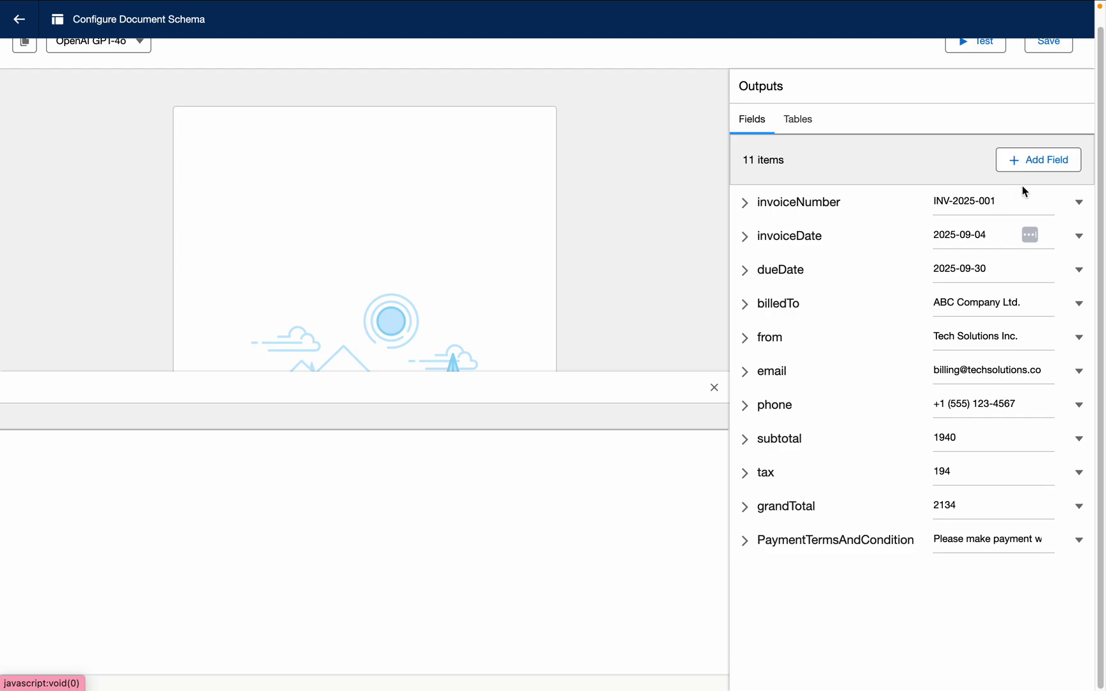
click(1042, 166)
click(789, 620)
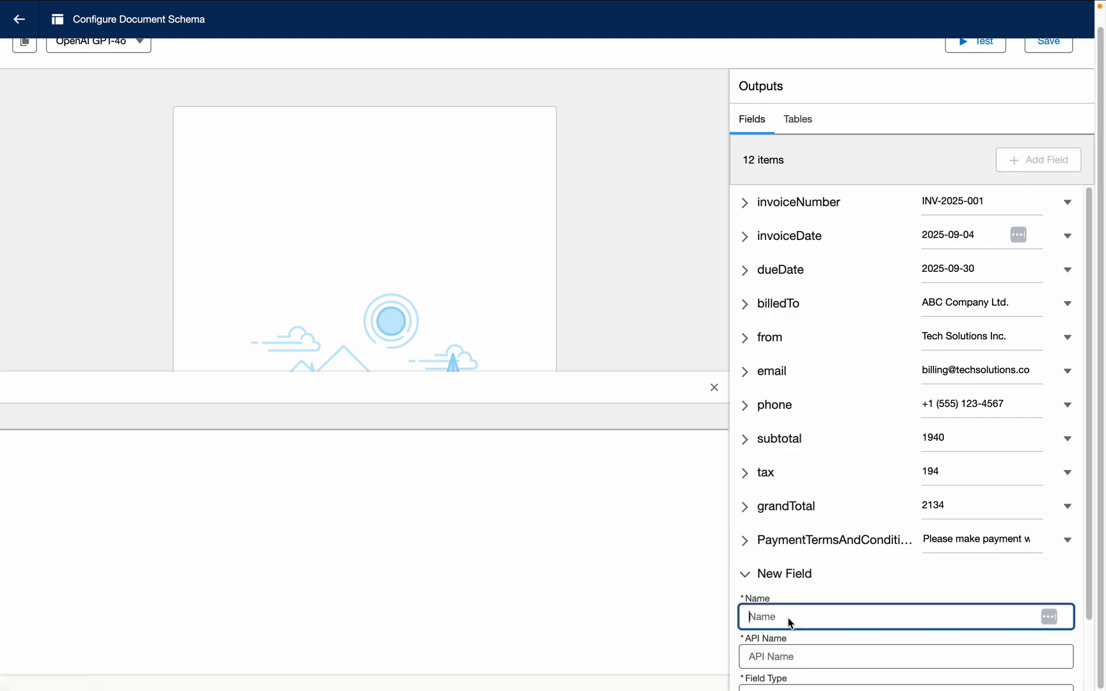
text(BankName)
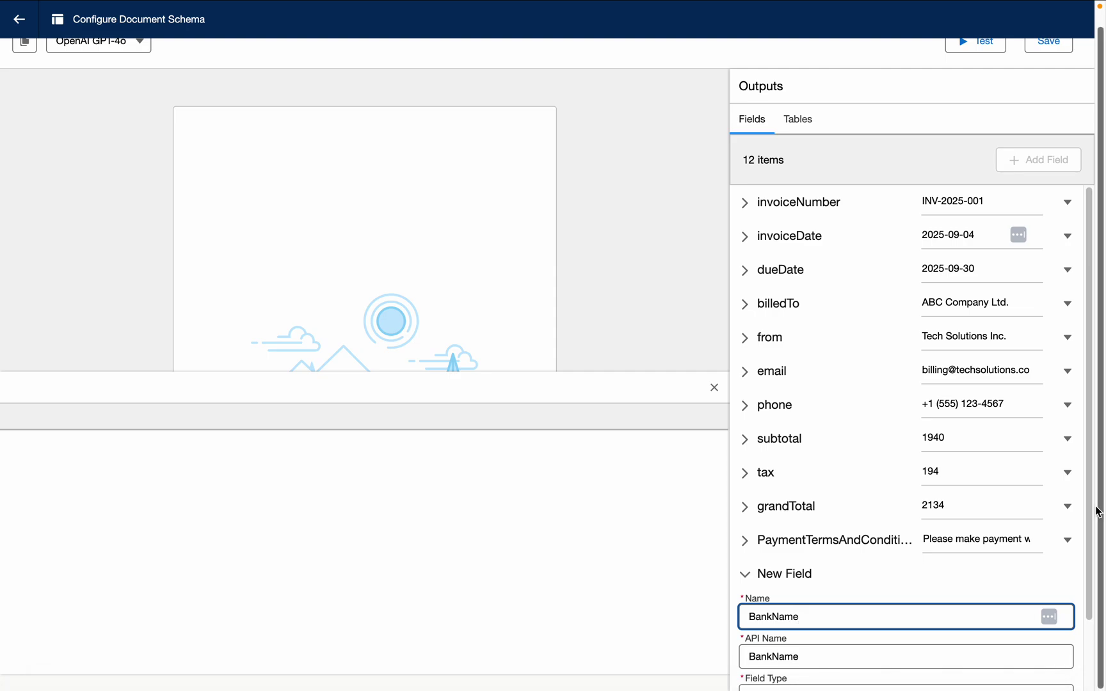
drag(1086, 506, 1086, 582)
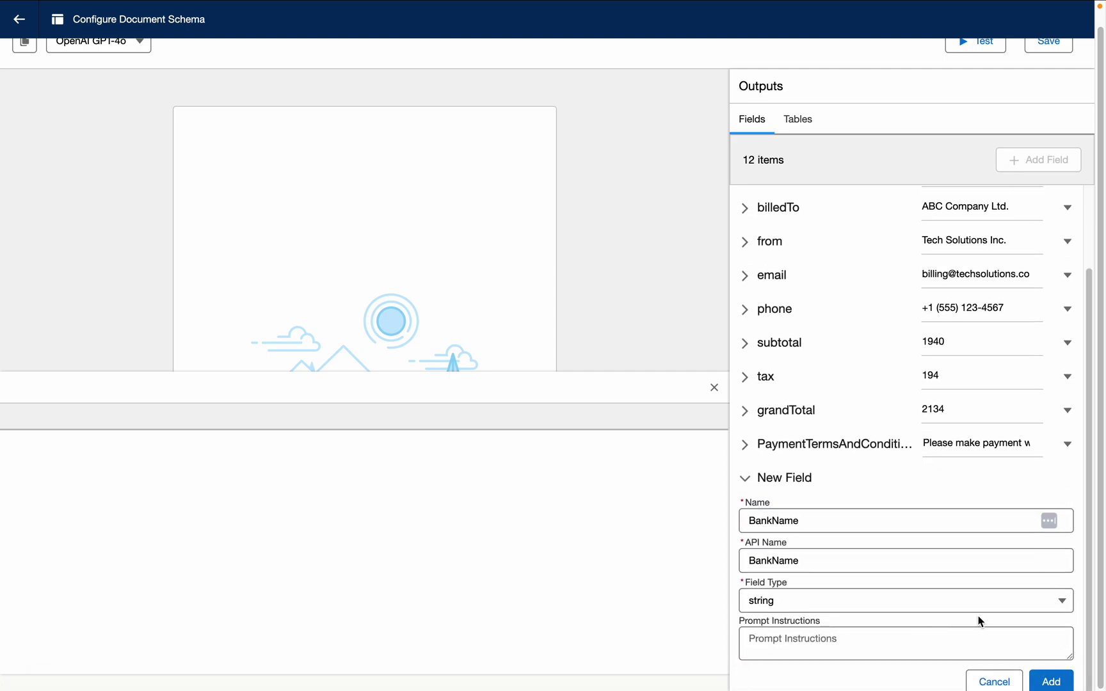
click(893, 634)
text(Extrac)
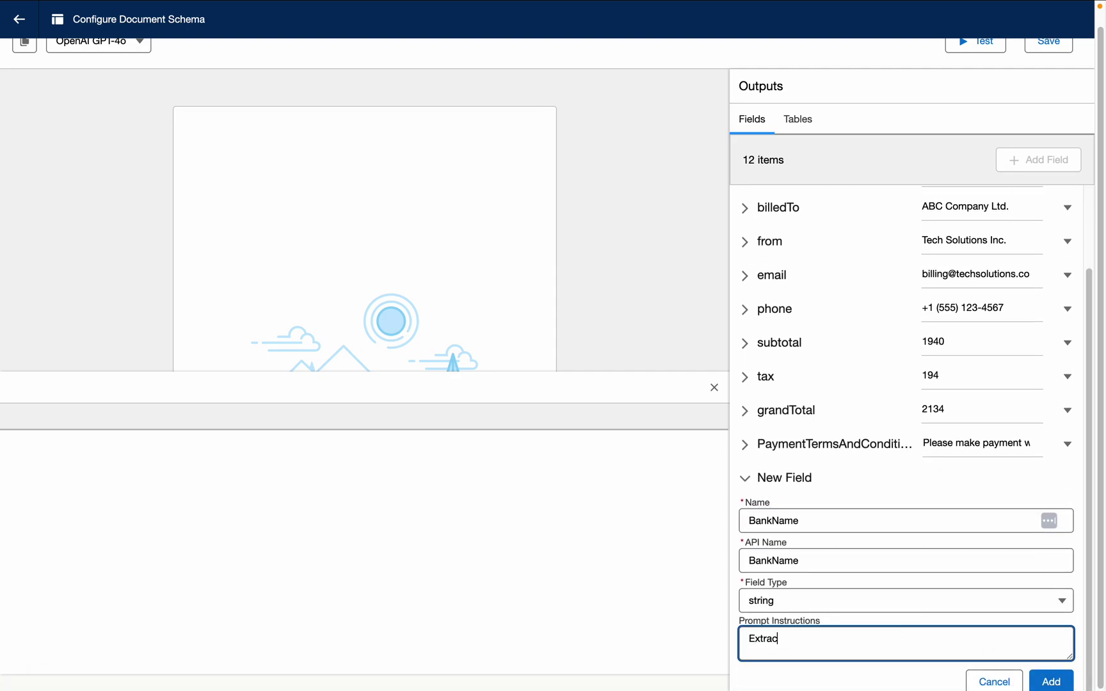
text(t the bank name from payment instruc)
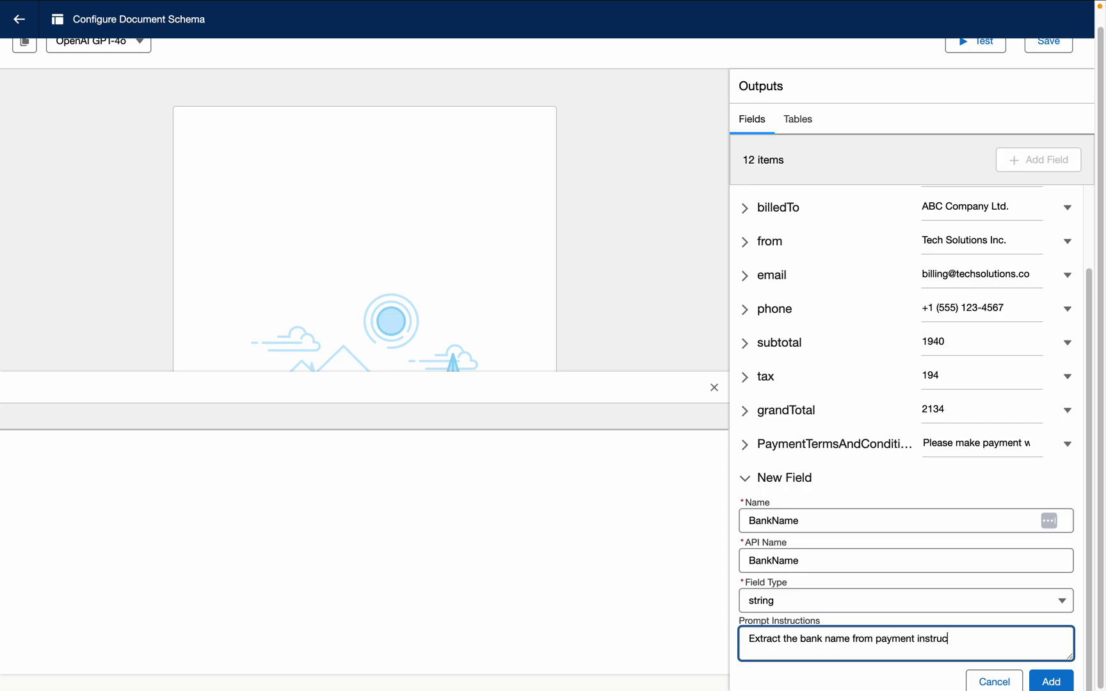
text(tions)
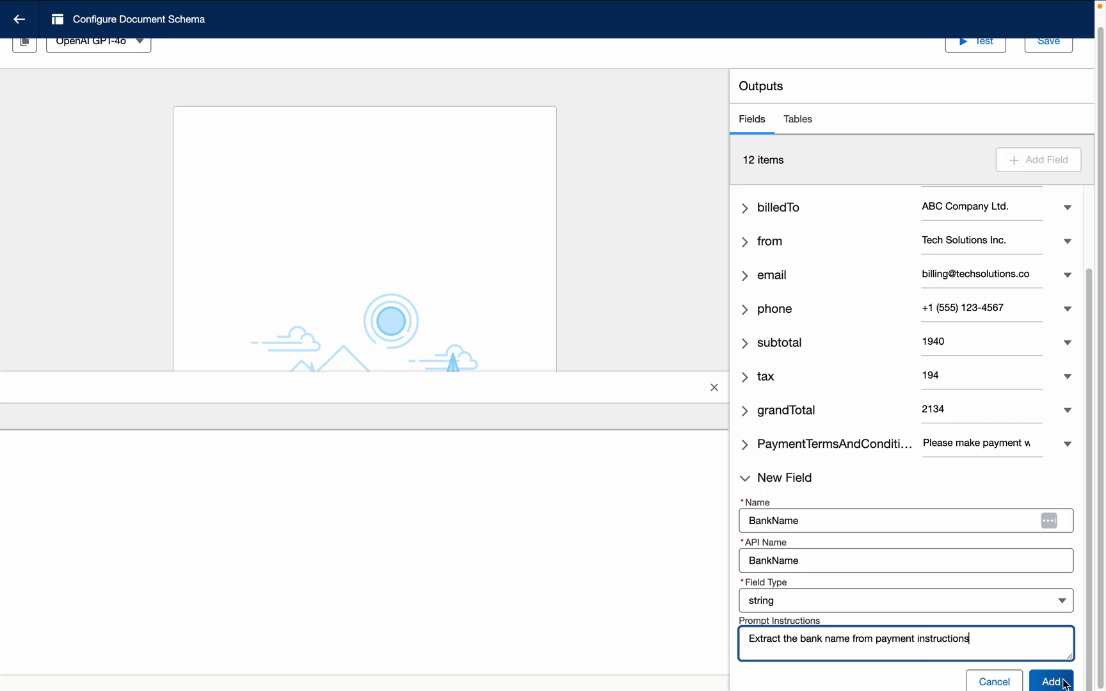
click(1051, 681)
Run the schema test again and check the extracted BankName value and the items table columns.
drag(1099, 213, 1101, 128)
click(978, 67)
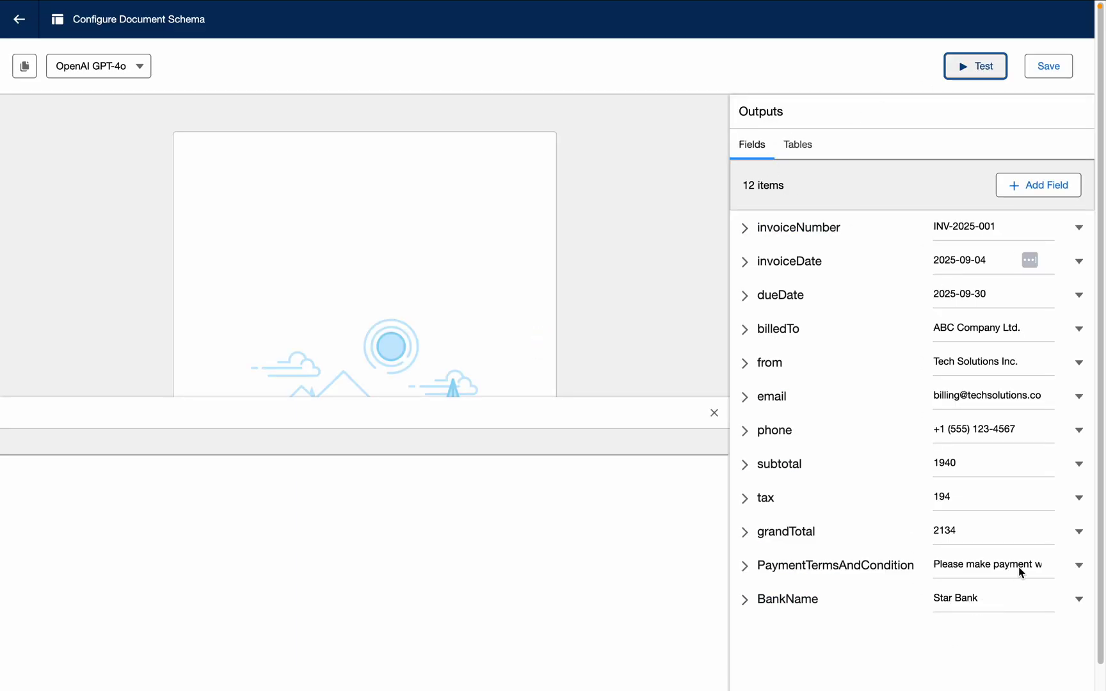
click(804, 157)
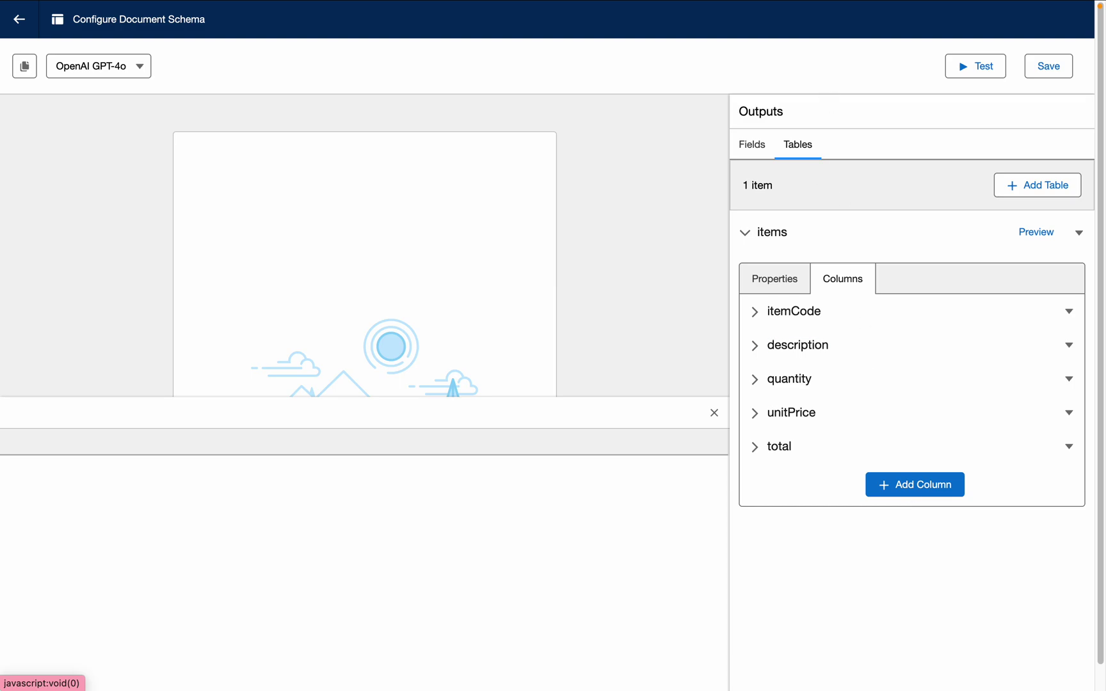
Save the schema configuration under the name "Invoice Document AI".
click(1056, 76)
click(370, 239)
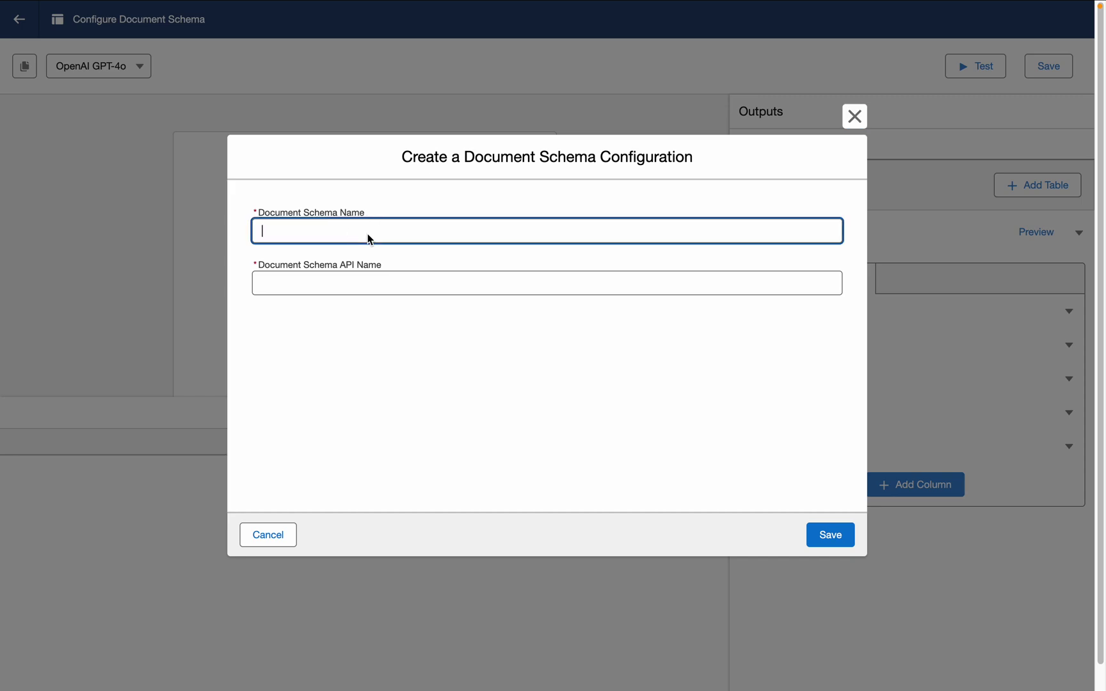
text(Invoice Document)
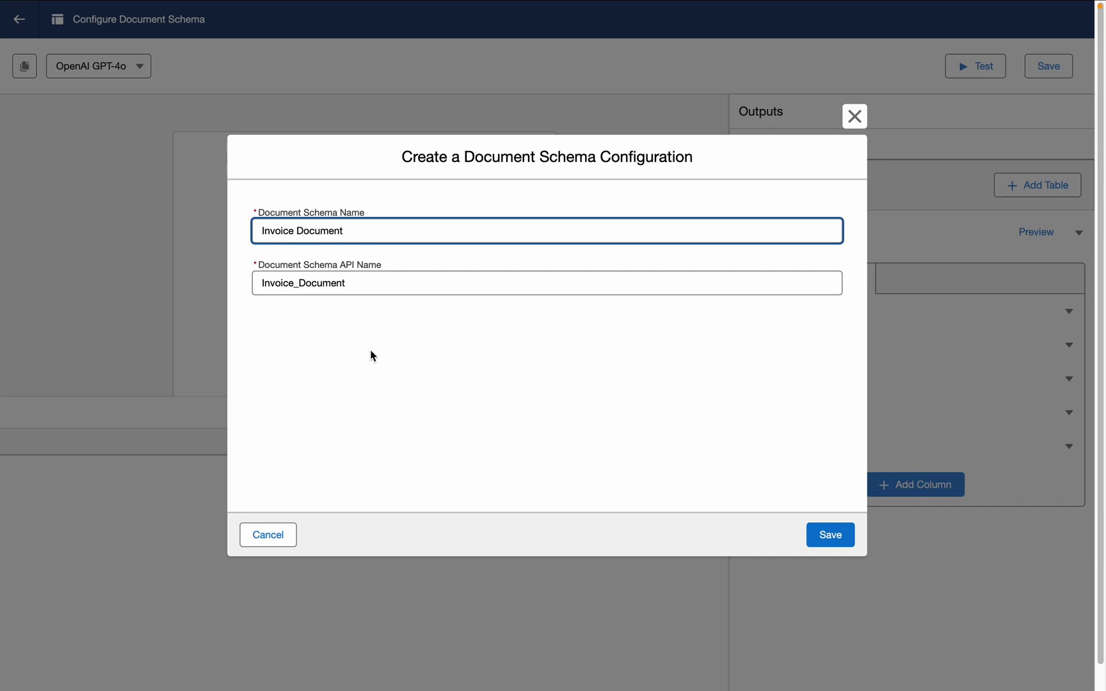
text( AI)
click(408, 438)
click(839, 542)
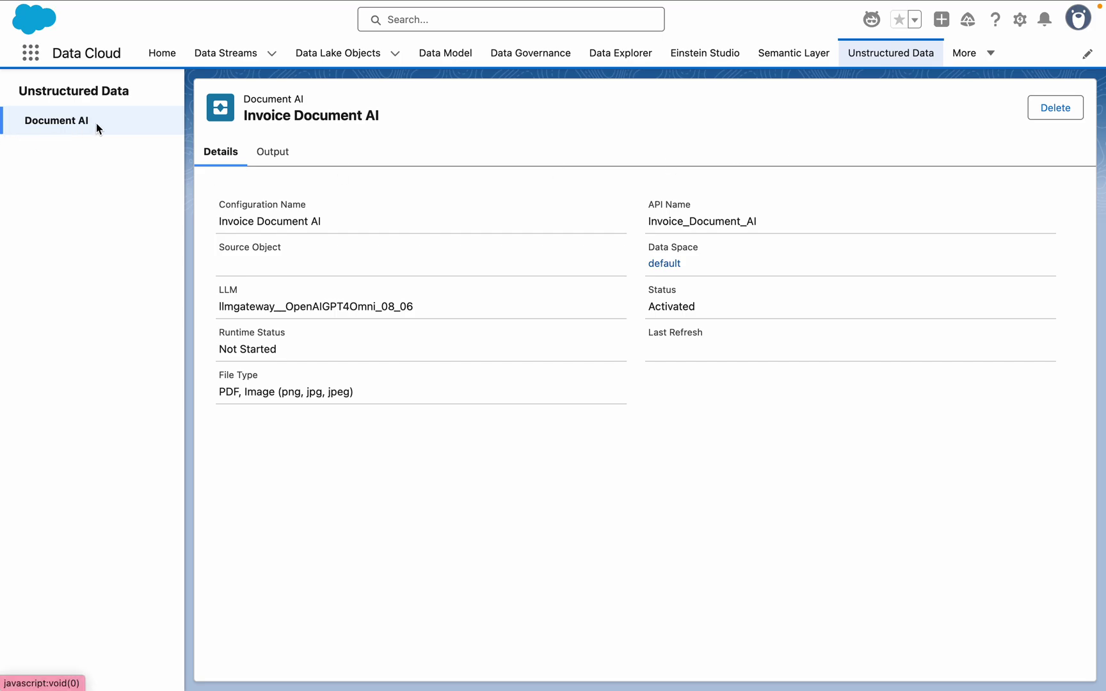
Review the output fields of the saved Invoice Document AI configuration and return to the Document AI list.
click(276, 155)
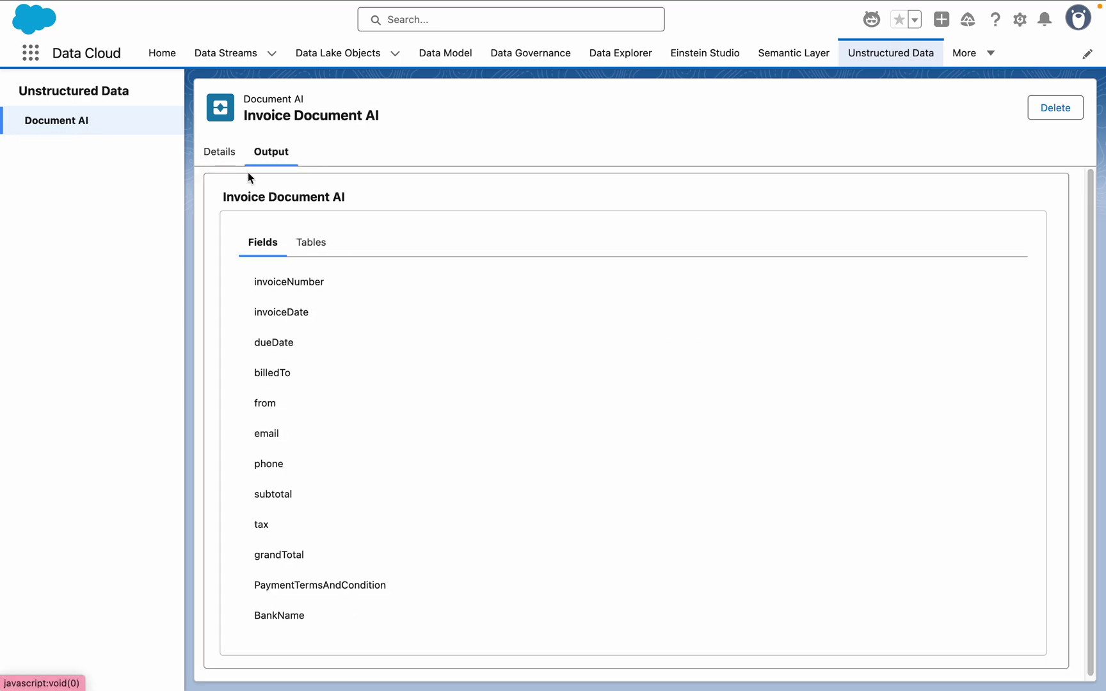
click(85, 127)
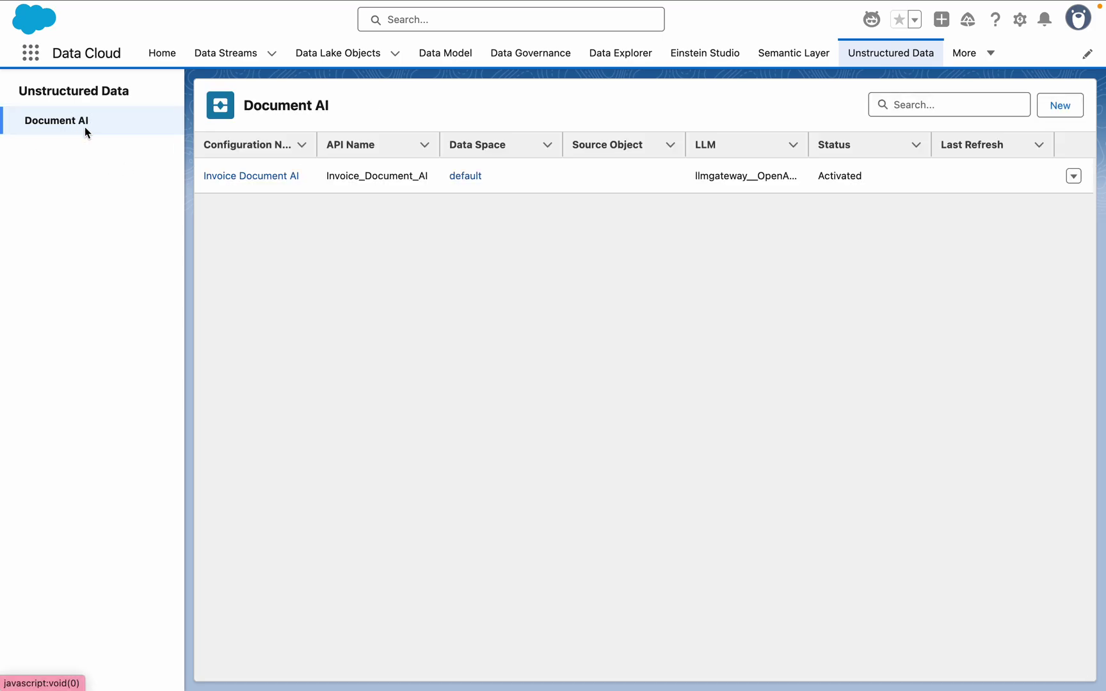
Start a second Document AI configuration and open its empty document schema.
click(1069, 110)
click(773, 253)
click(843, 544)
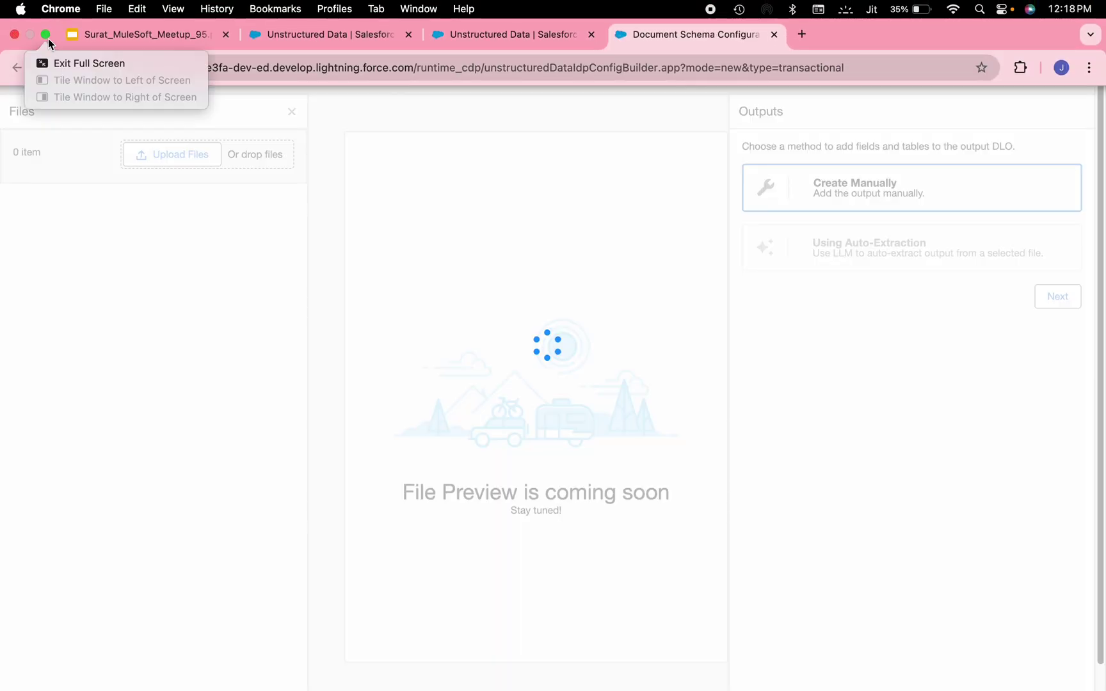
Switch to Finder, open mock_purchase_order_detailed.pdf in Preview and review it down to the terms and conditions before minimizing it.
click(48, 38)
click(297, 215)
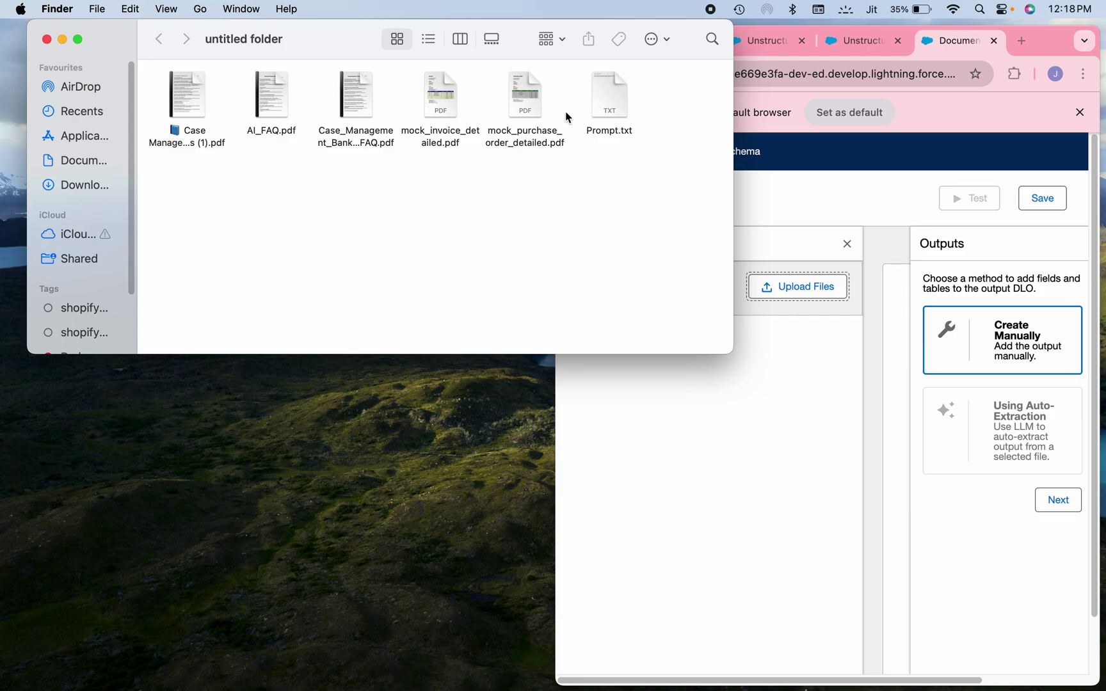
double_click(530, 107)
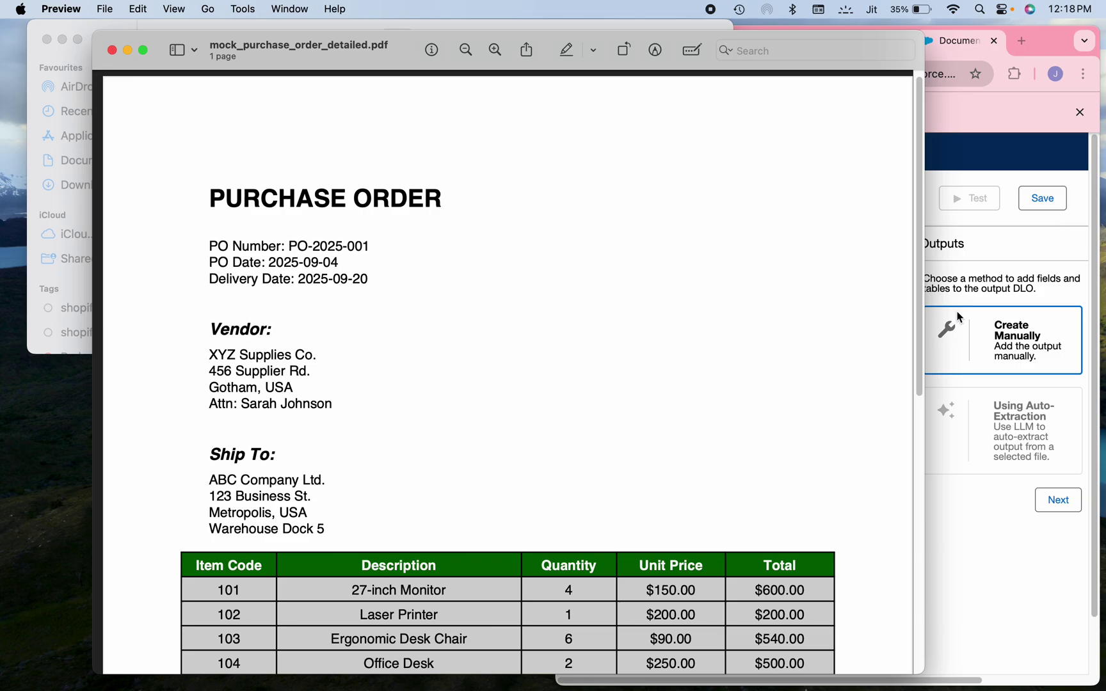
drag(922, 325, 954, 544)
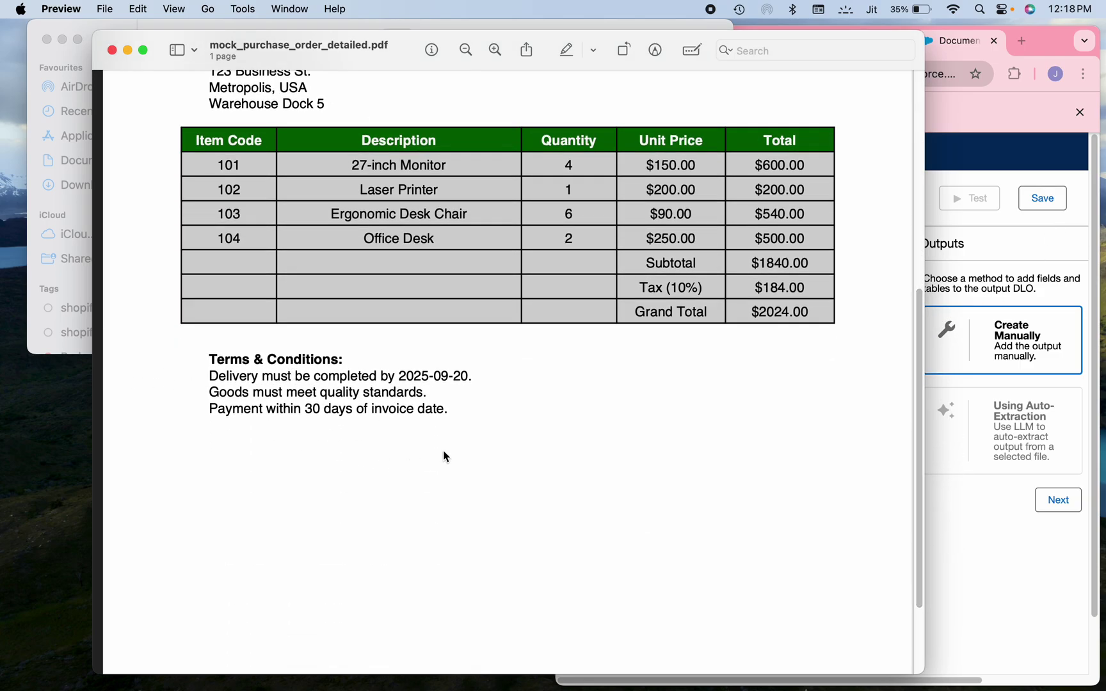
click(128, 50)
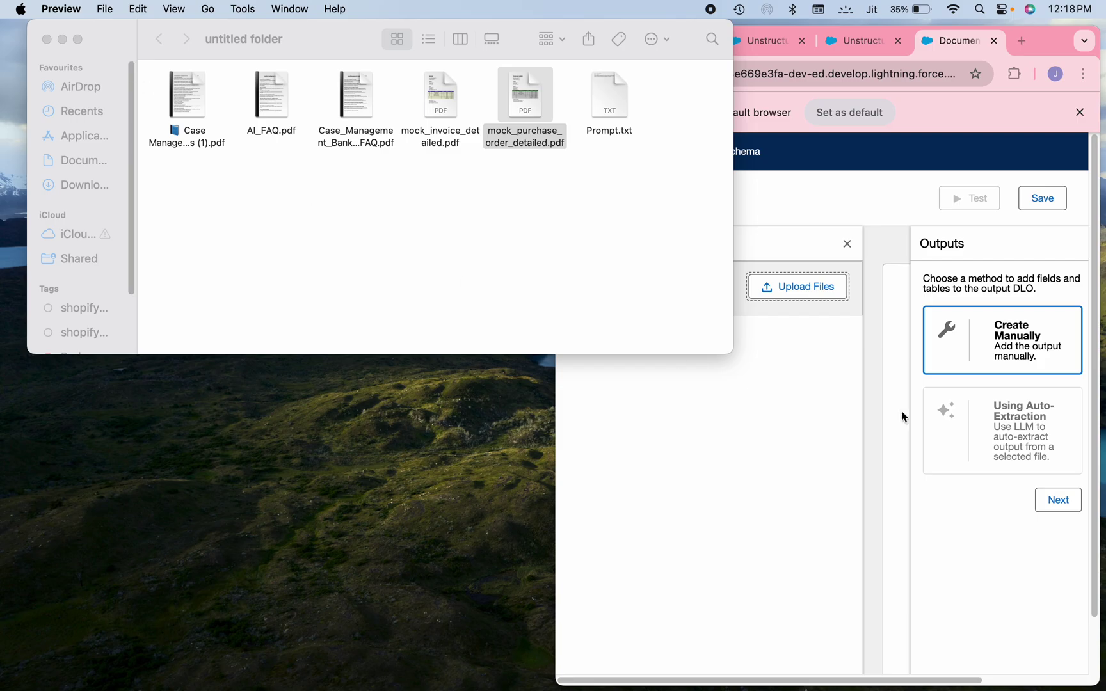
Switch back to the schema page in Chrome and upload mock_purchase_order_detailed.pdf as the sample file.
click(819, 545)
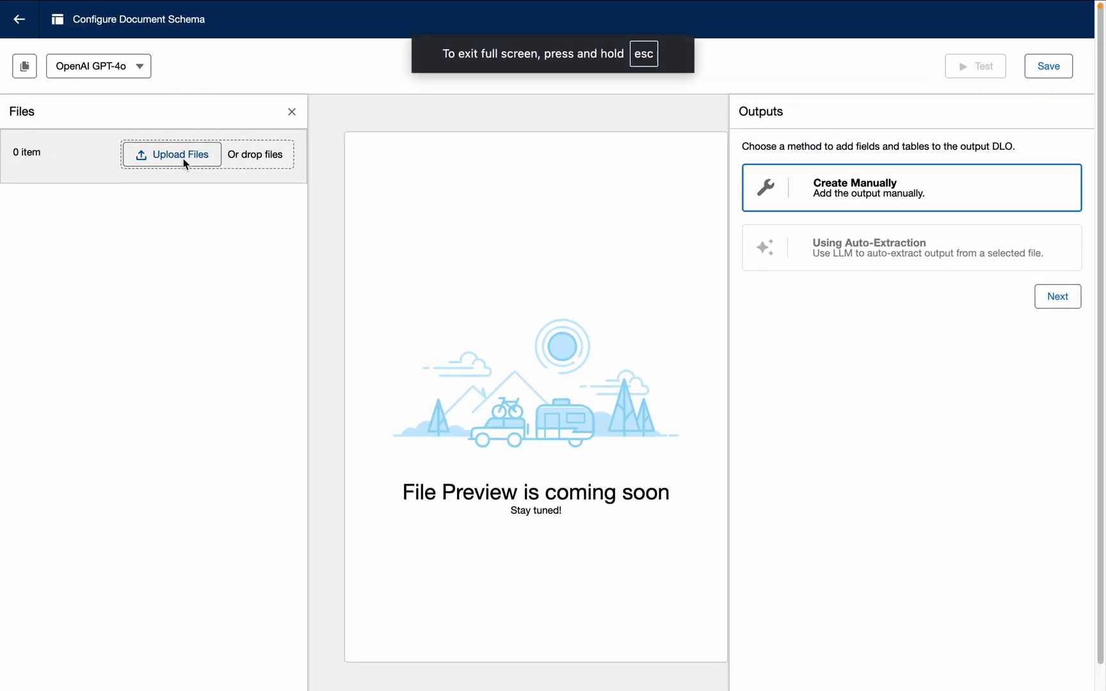
click(184, 161)
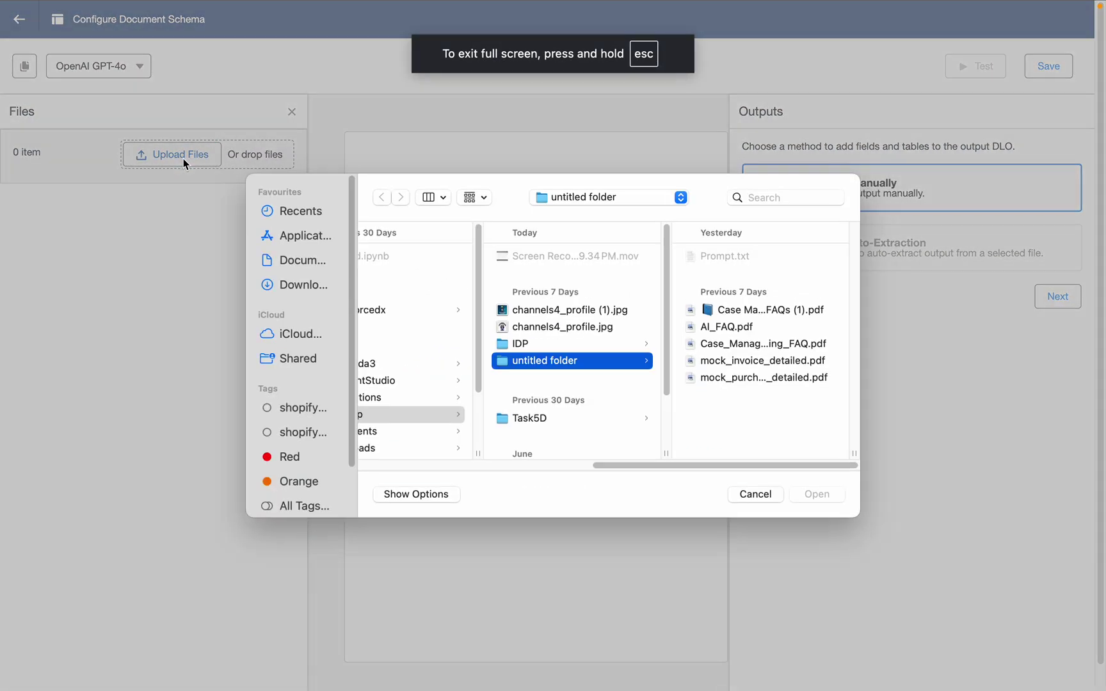
click(779, 378)
key(Return)
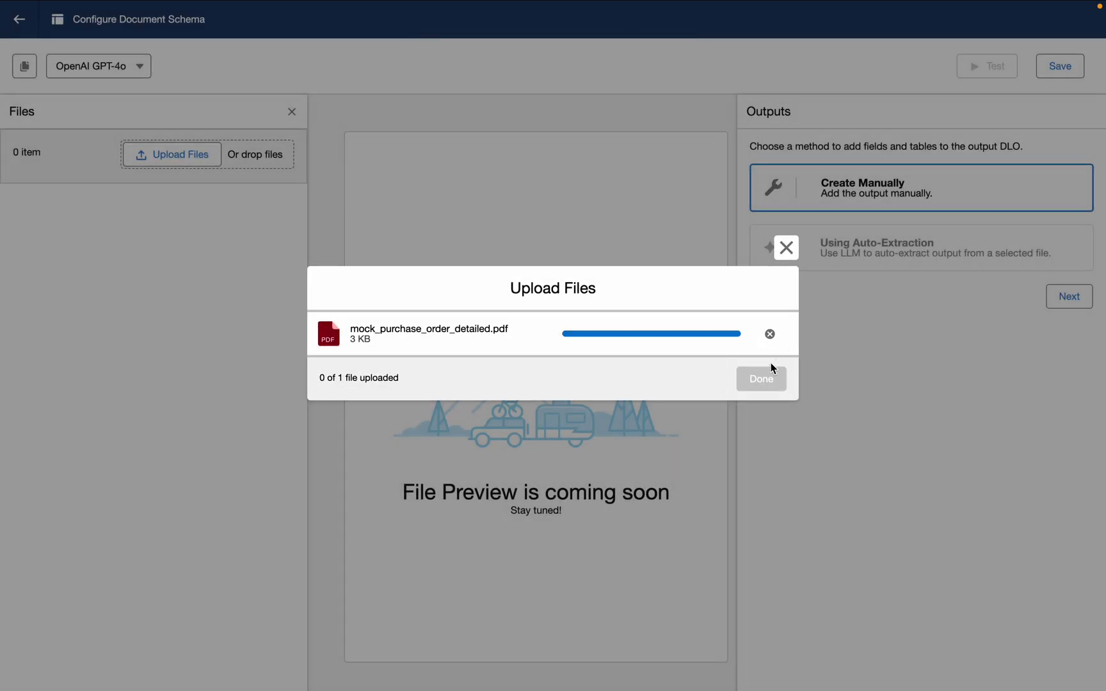
click(765, 384)
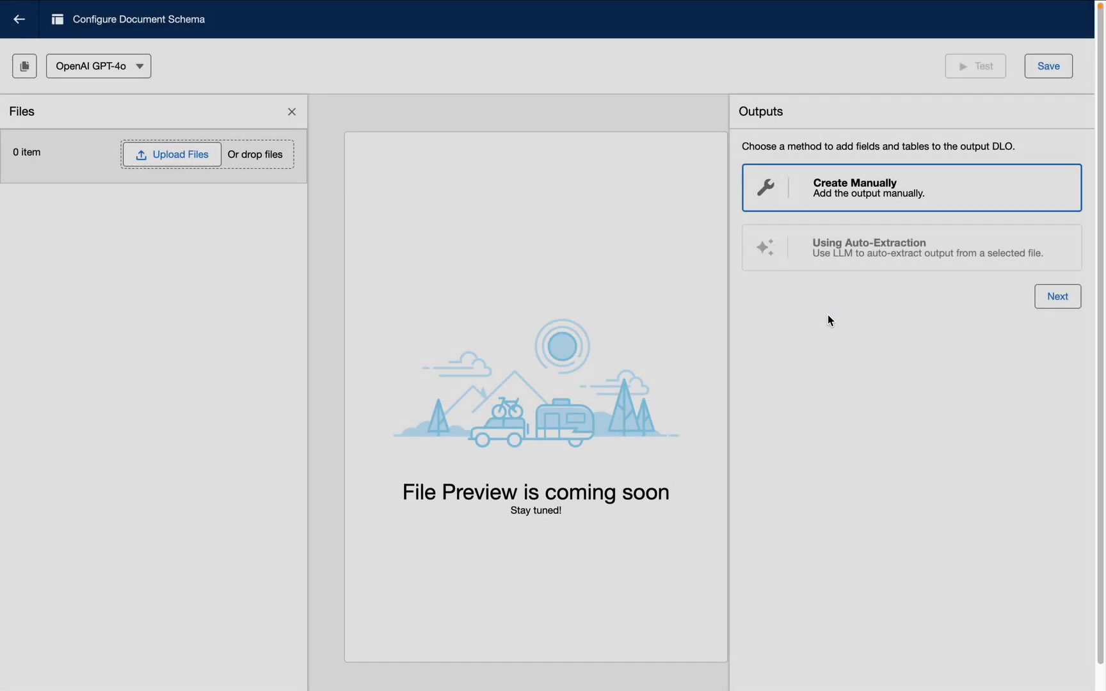
Auto-extract the outputs from mock_purchase_order_detailed.pdf and inspect the TermsAndConditions field and the columns of the Items table.
click(858, 260)
click(1064, 297)
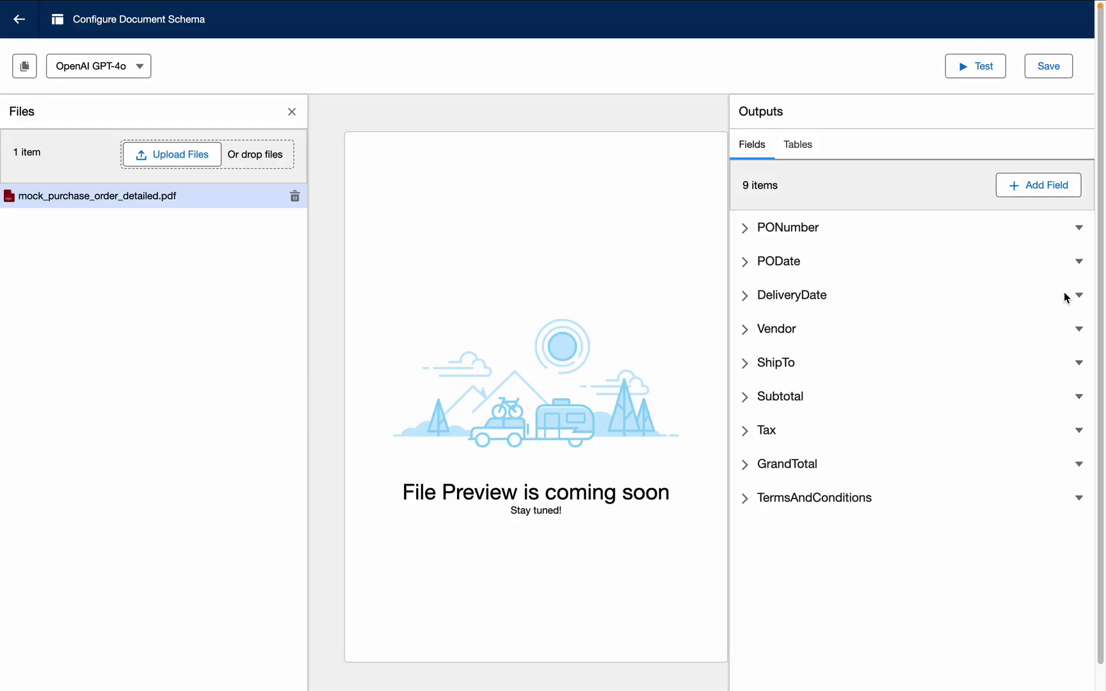
click(744, 506)
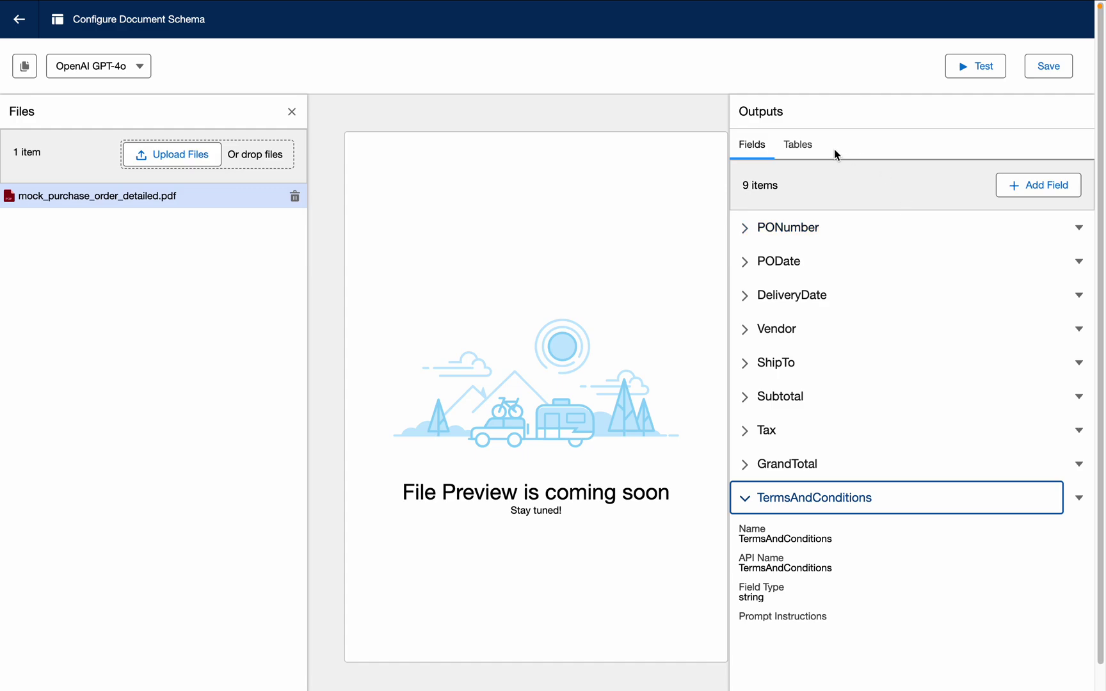
click(801, 154)
click(746, 229)
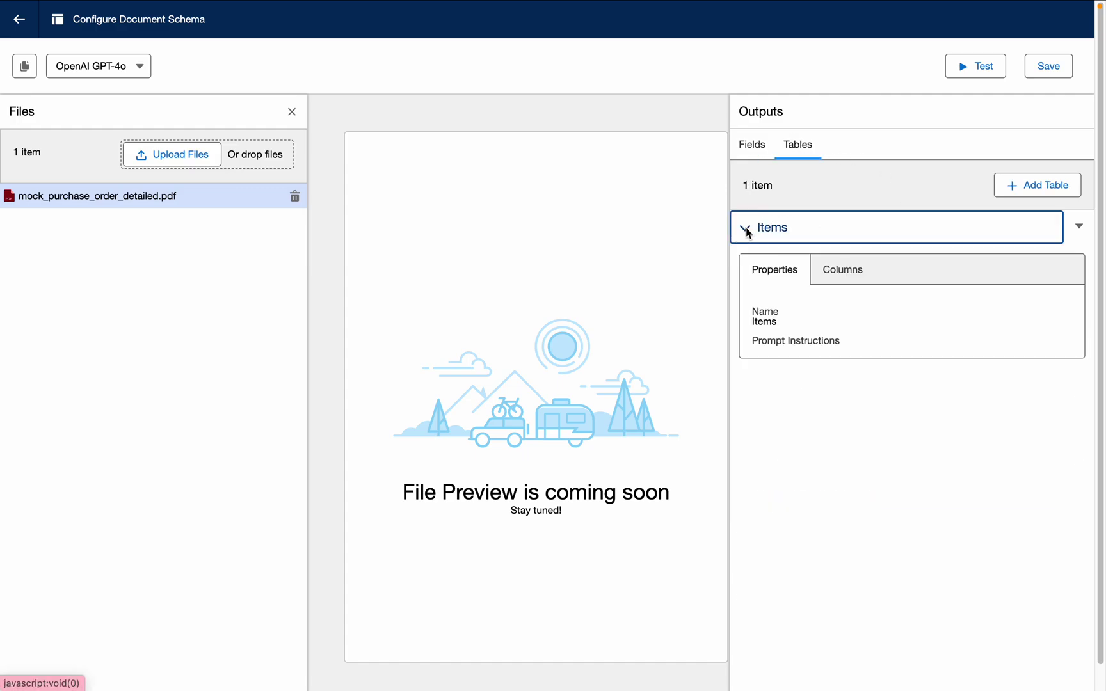
click(852, 280)
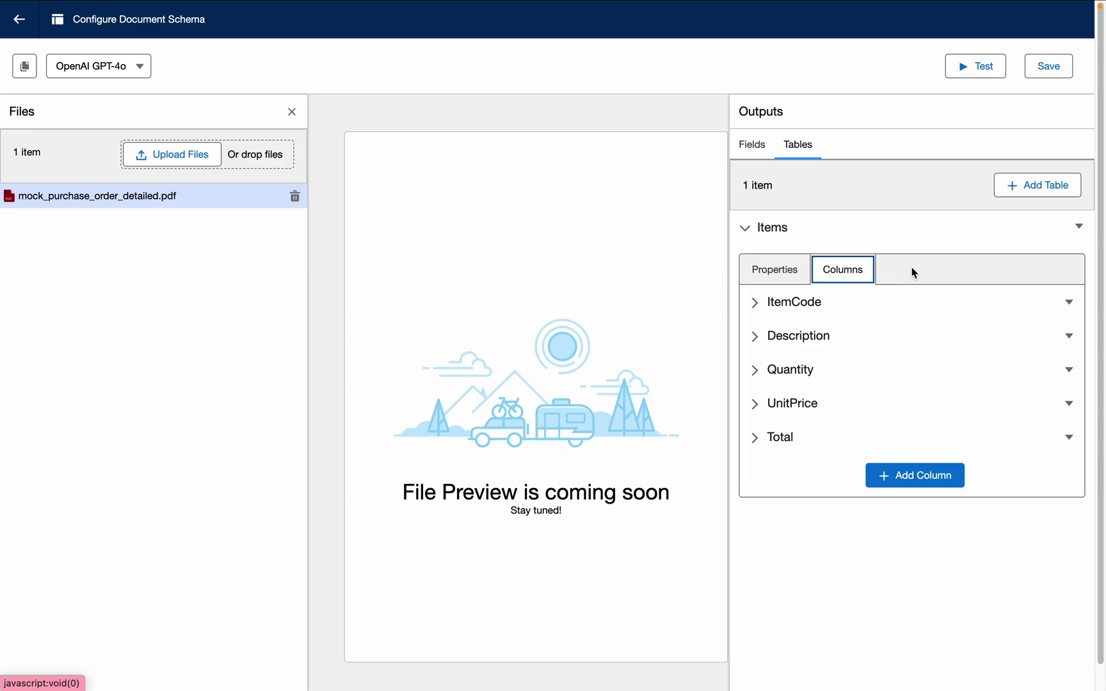
Test the schema with OpenAI GPT-4o and review the extracted field values, the full terms and conditions and the Items table preview.
click(980, 69)
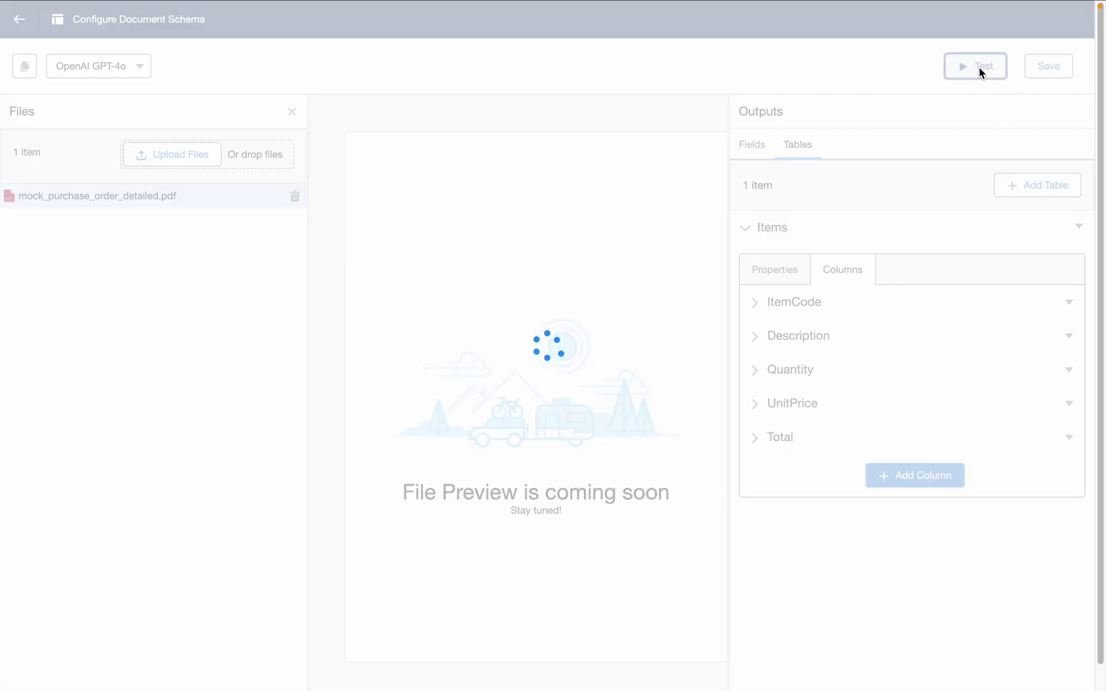
click(746, 154)
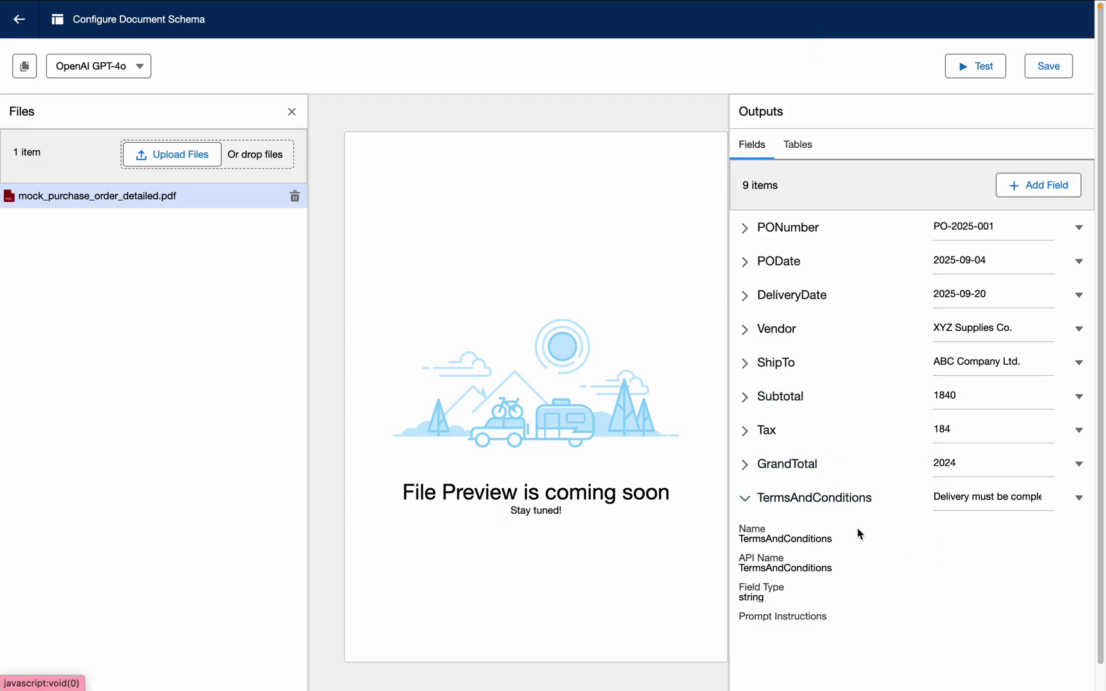
mouse_move(1042, 498)
mouse_down()
mouse_move(1059, 506)
mouse_move(884, 524)
mouse_move(1039, 497)
mouse_move(1004, 497)
mouse_move(1053, 509)
mouse_up()
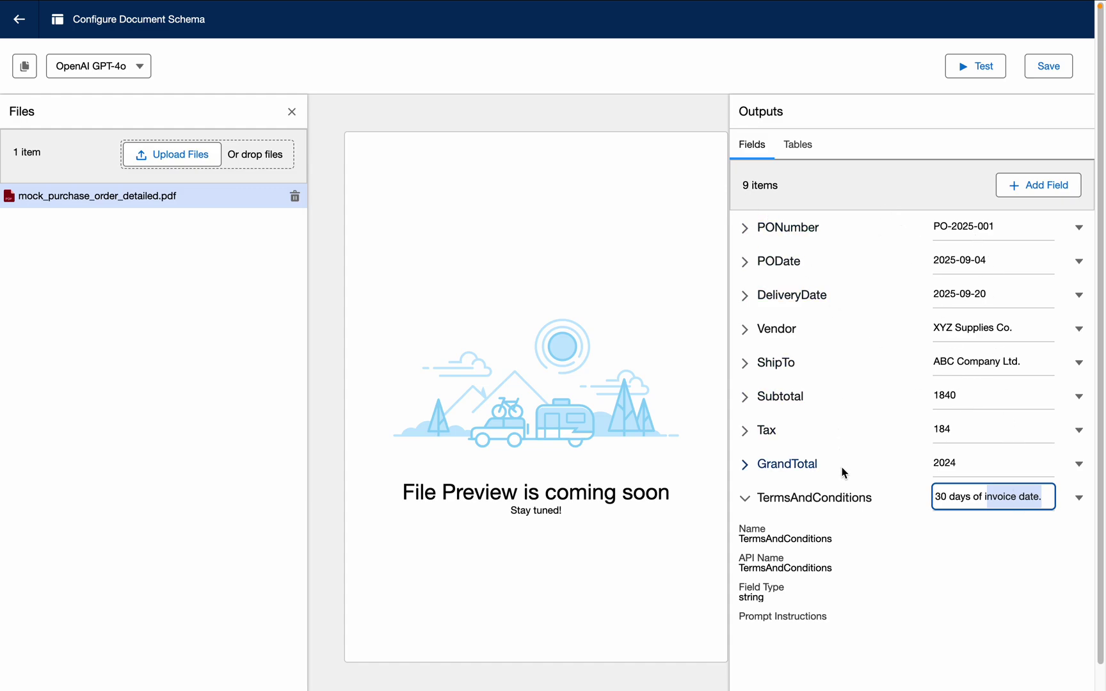
click(801, 147)
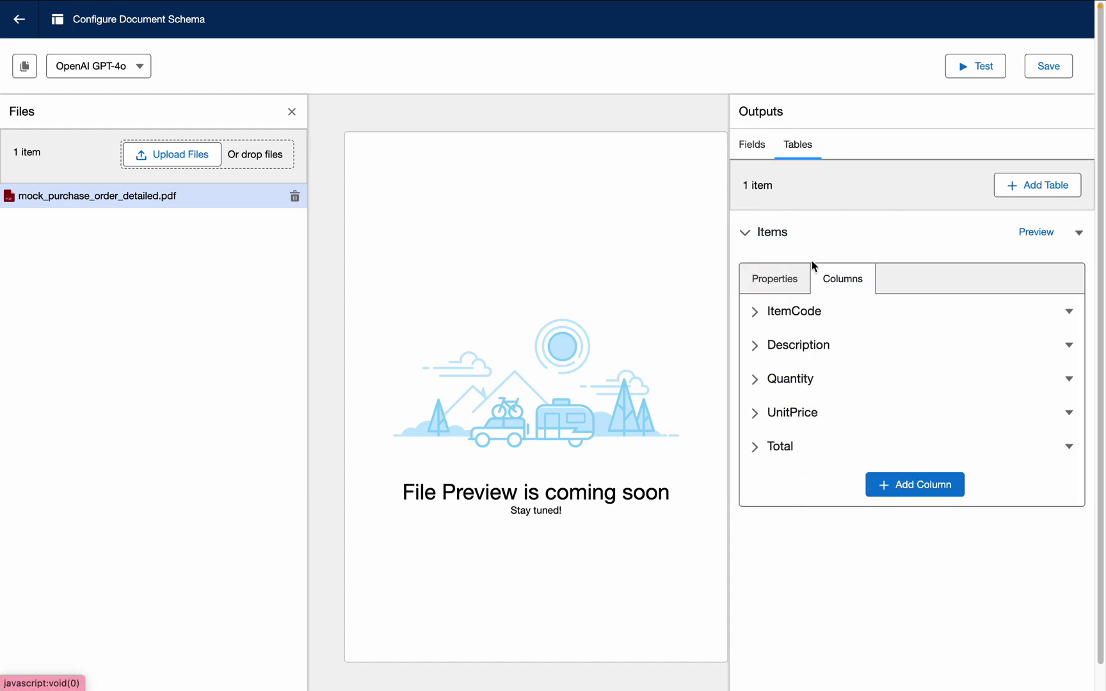
click(1037, 233)
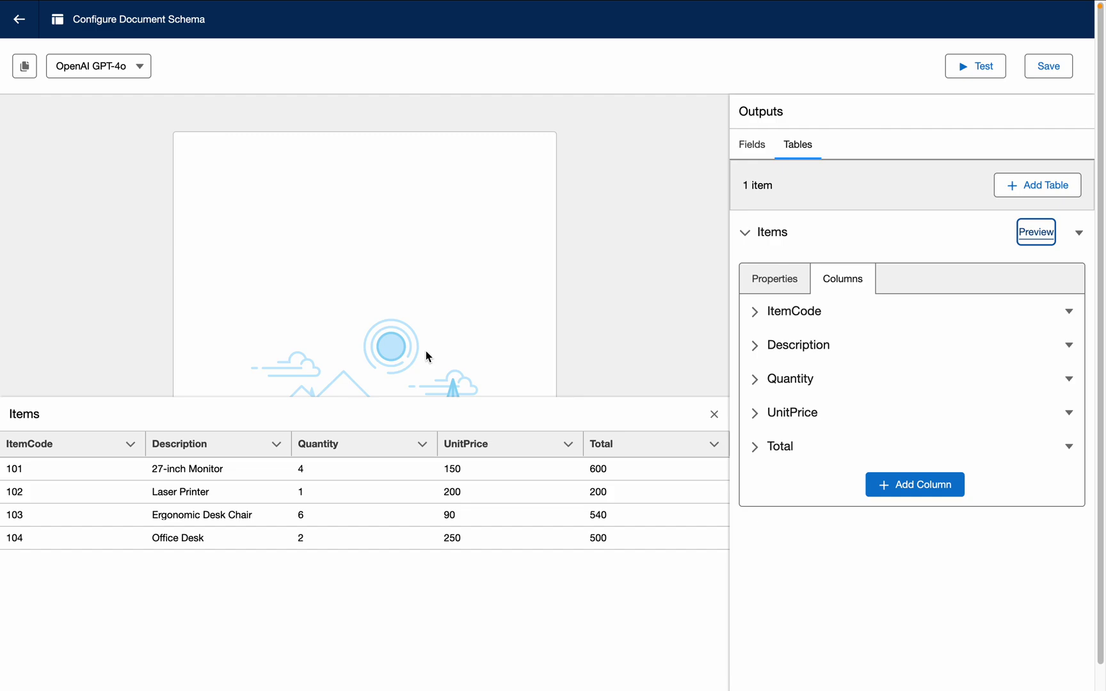
Change the model to Gemini 2.0 Flash, rerun the test and review the extracted fields and Items table preview.
click(109, 66)
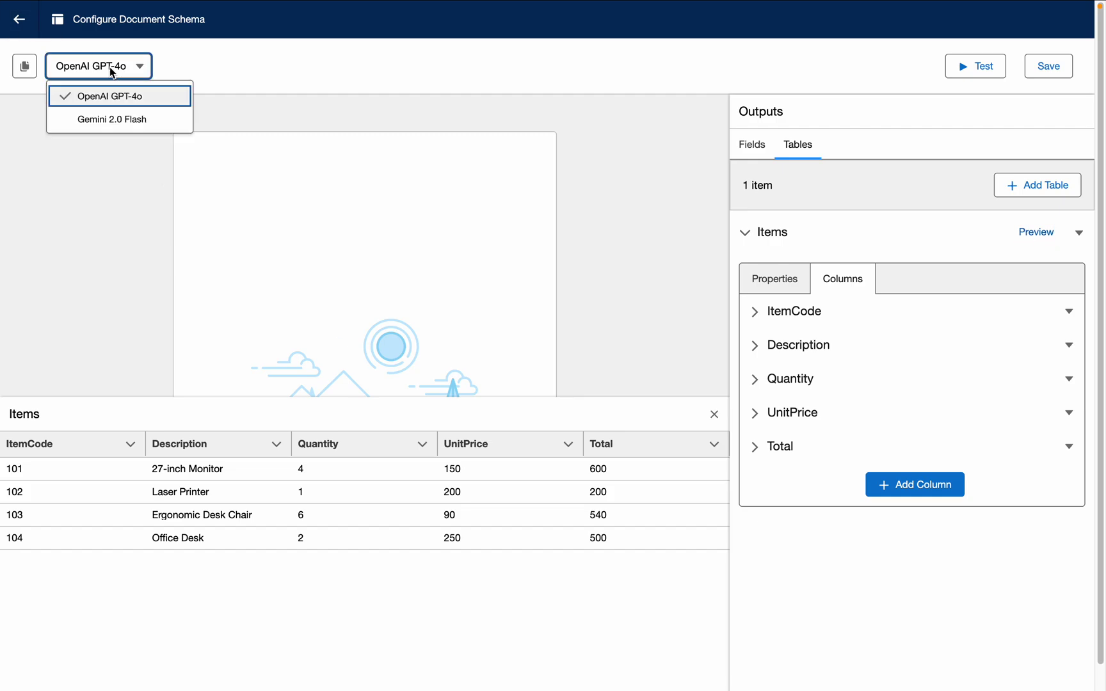
click(122, 120)
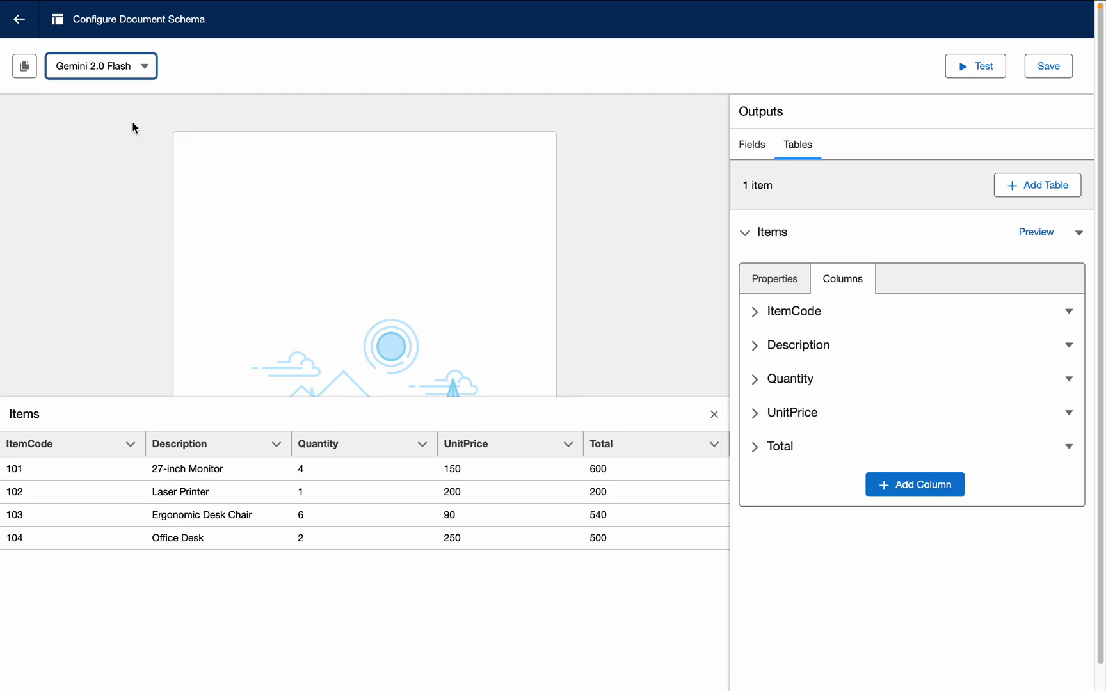
click(992, 66)
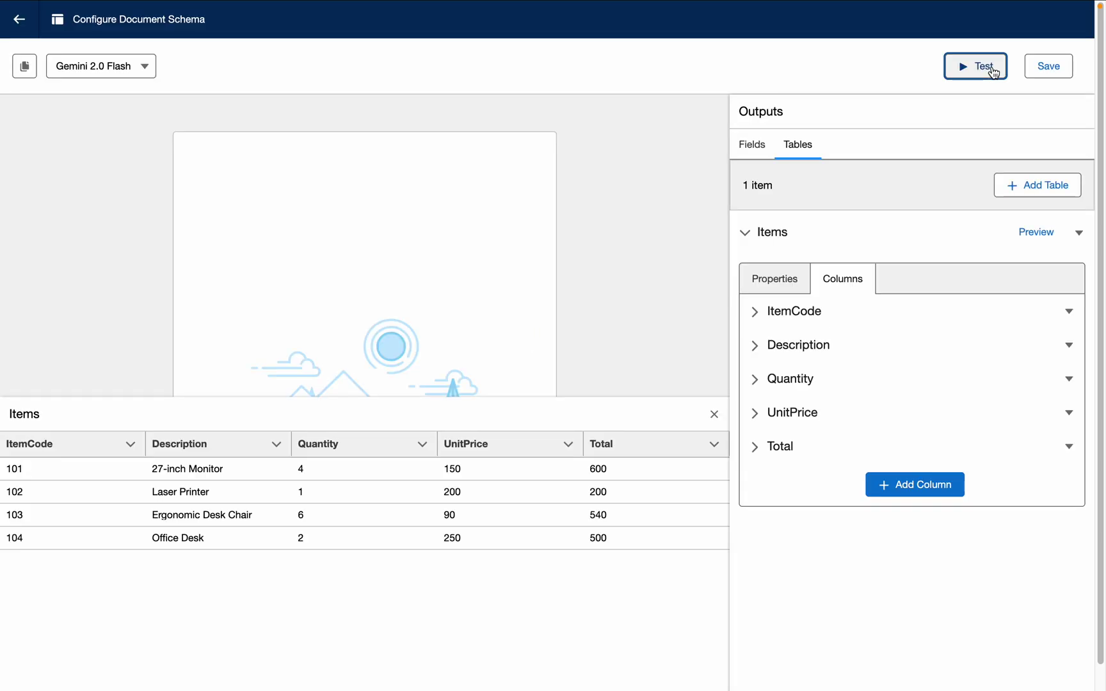
click(761, 160)
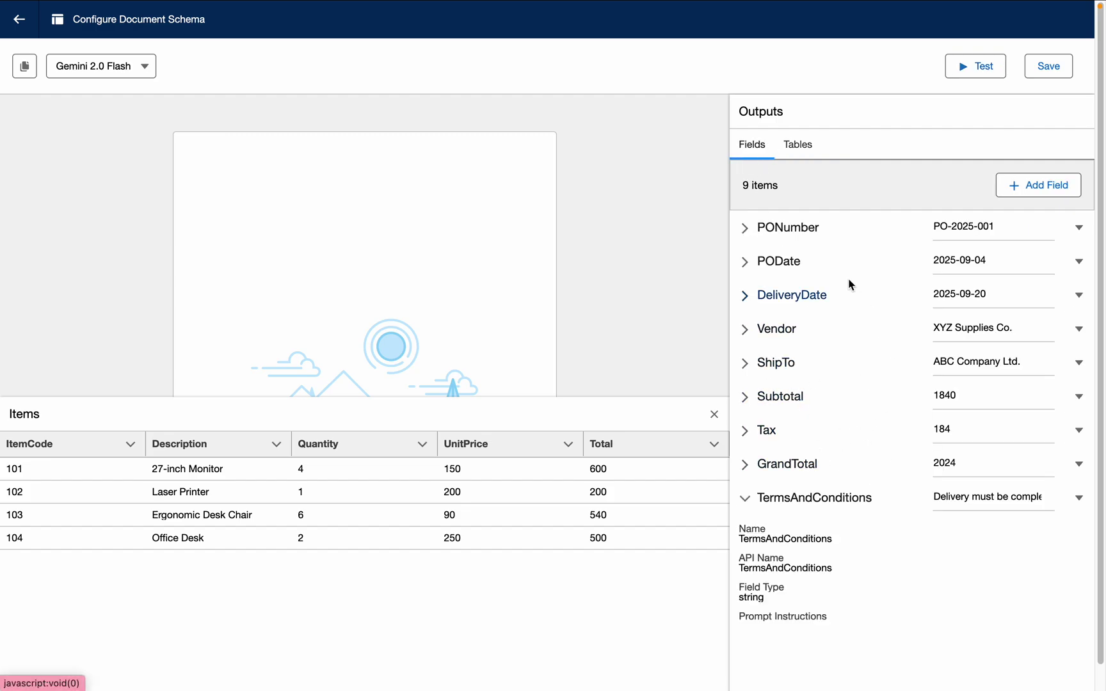
click(799, 144)
click(1037, 231)
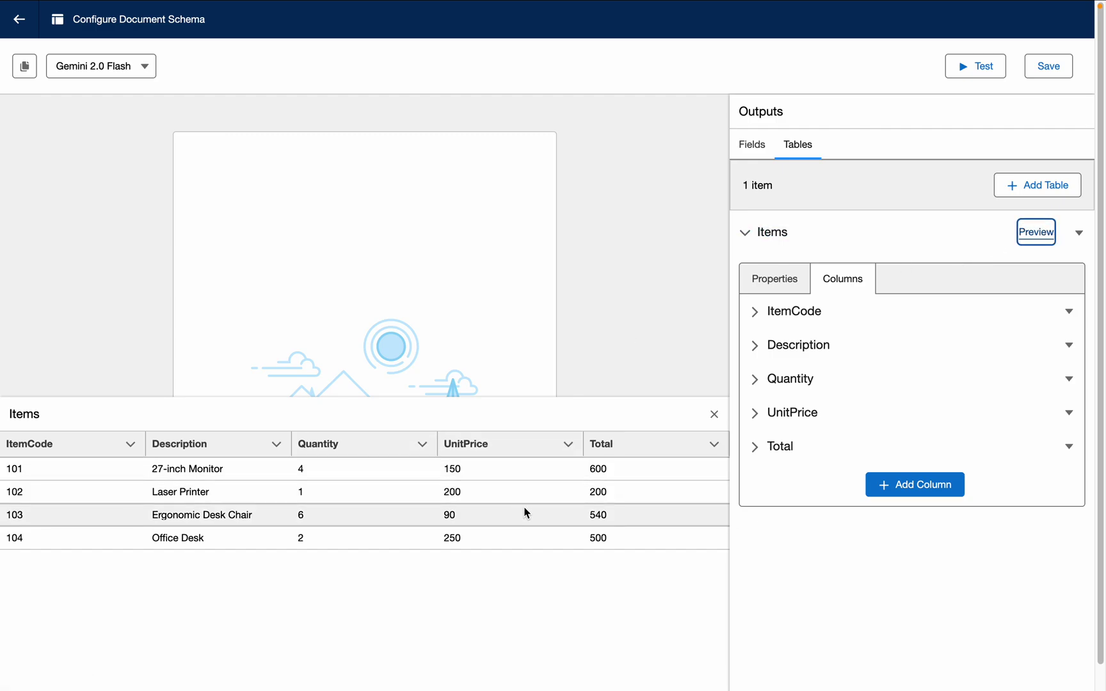
click(119, 78)
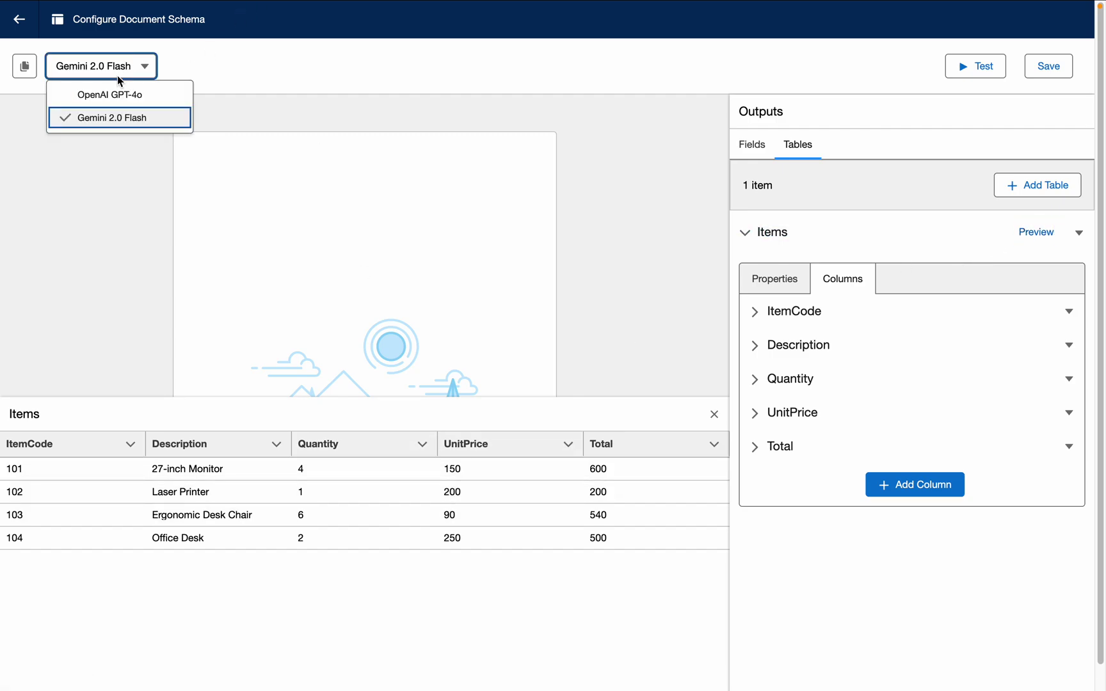
click(277, 121)
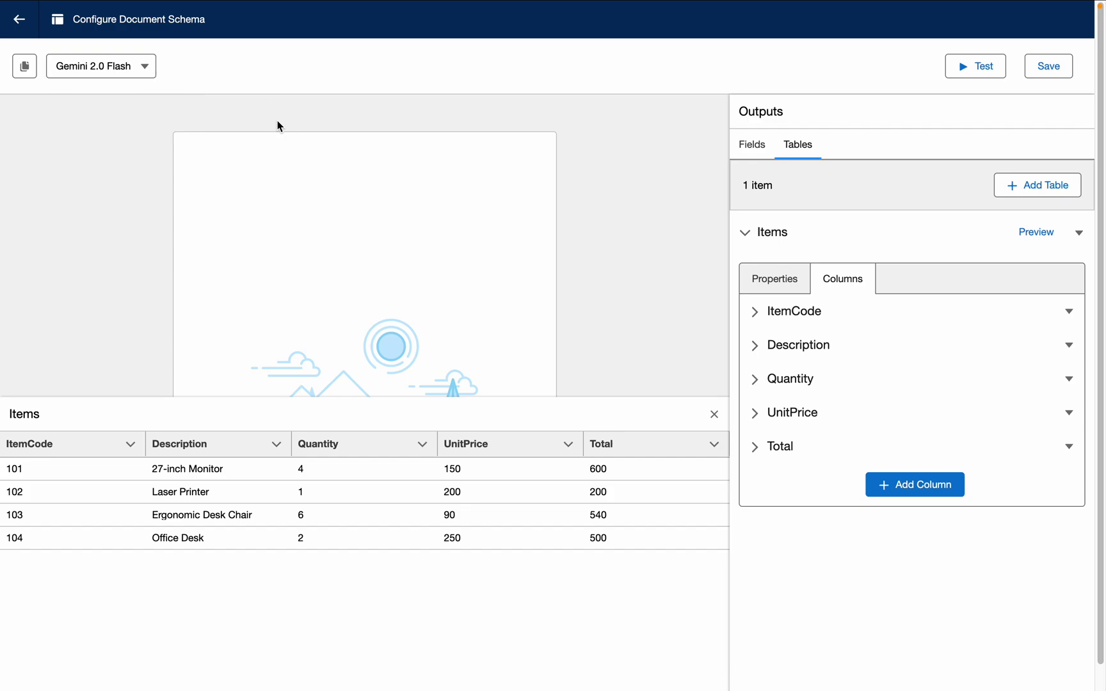
Save the document schema configuration with the name and API name Purchase_Order_AI.
click(1055, 70)
click(331, 237)
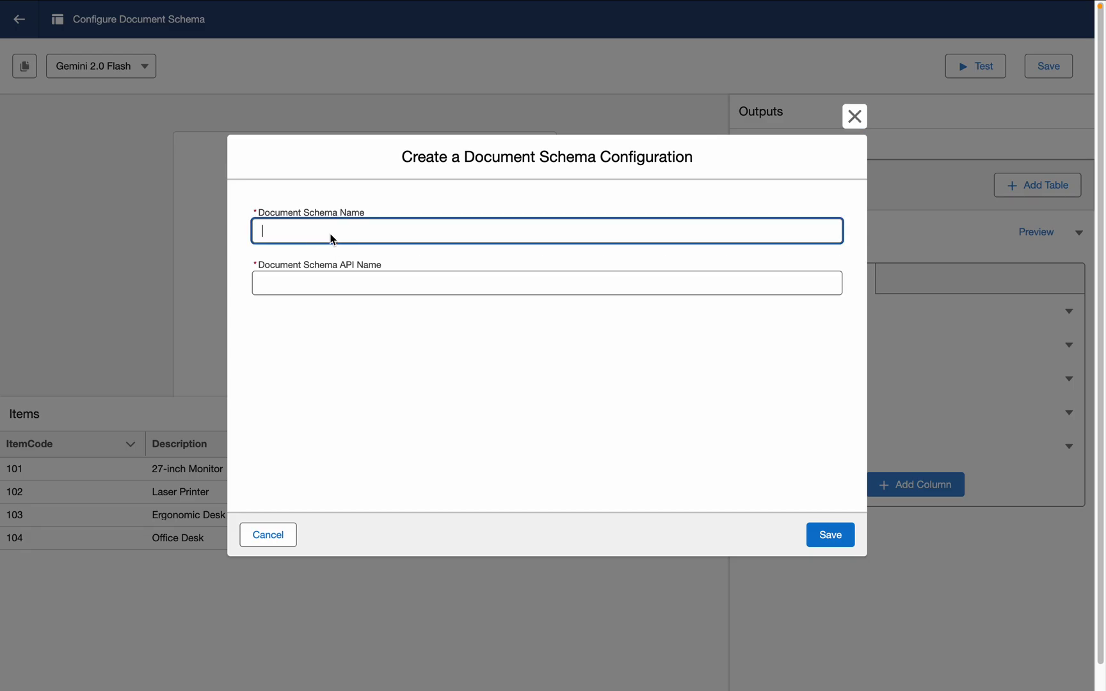
text(Purchase_Order_AI)
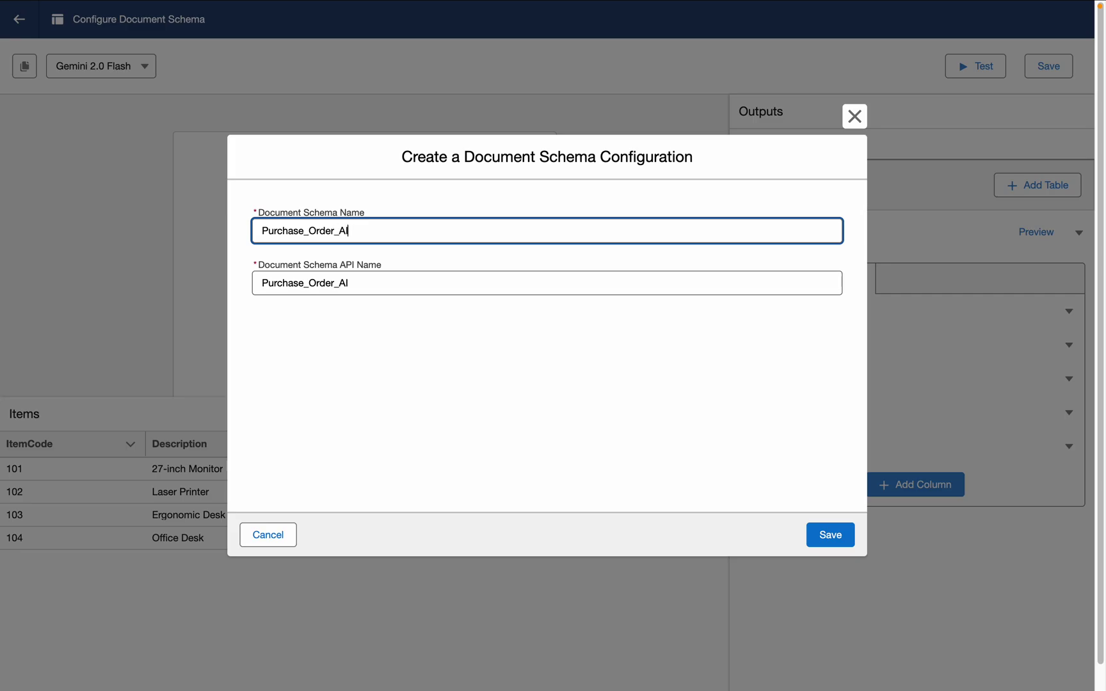
click(822, 545)
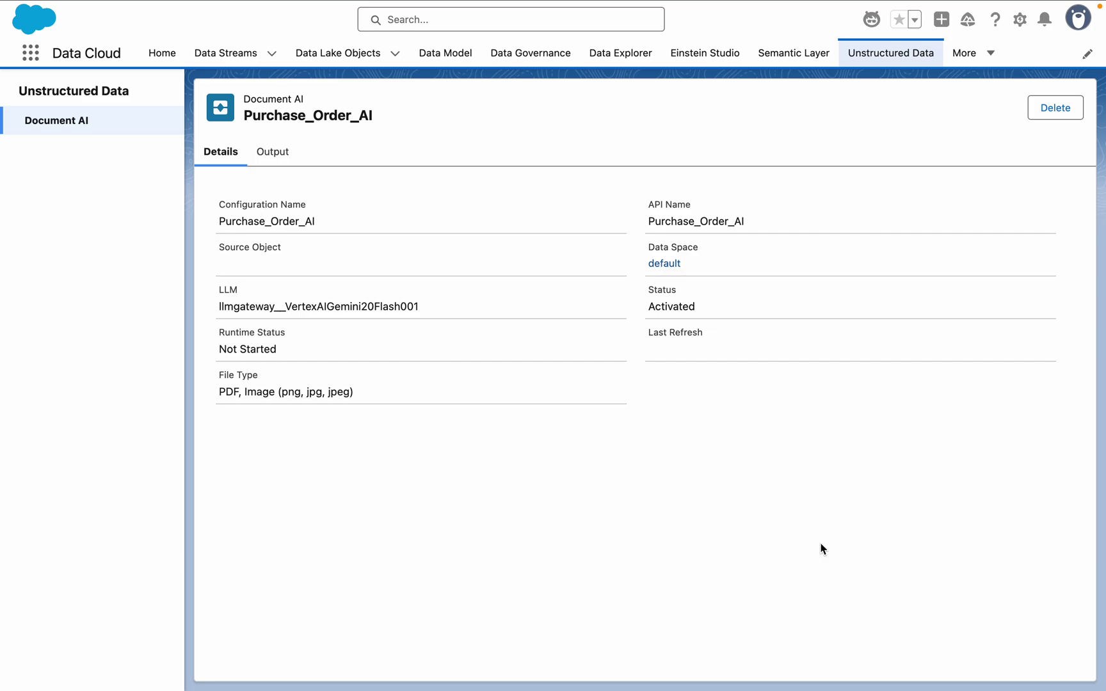
Return to the Document AI list and show the actions available for the Purchase_Order_AI configuration.
click(66, 130)
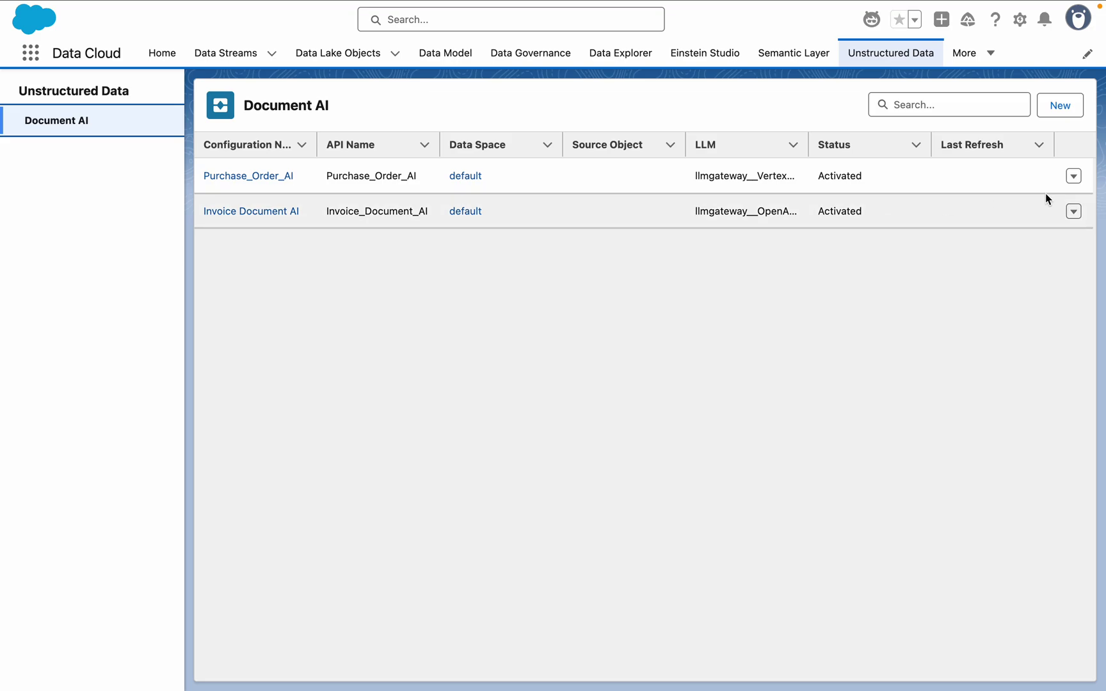
click(1074, 177)
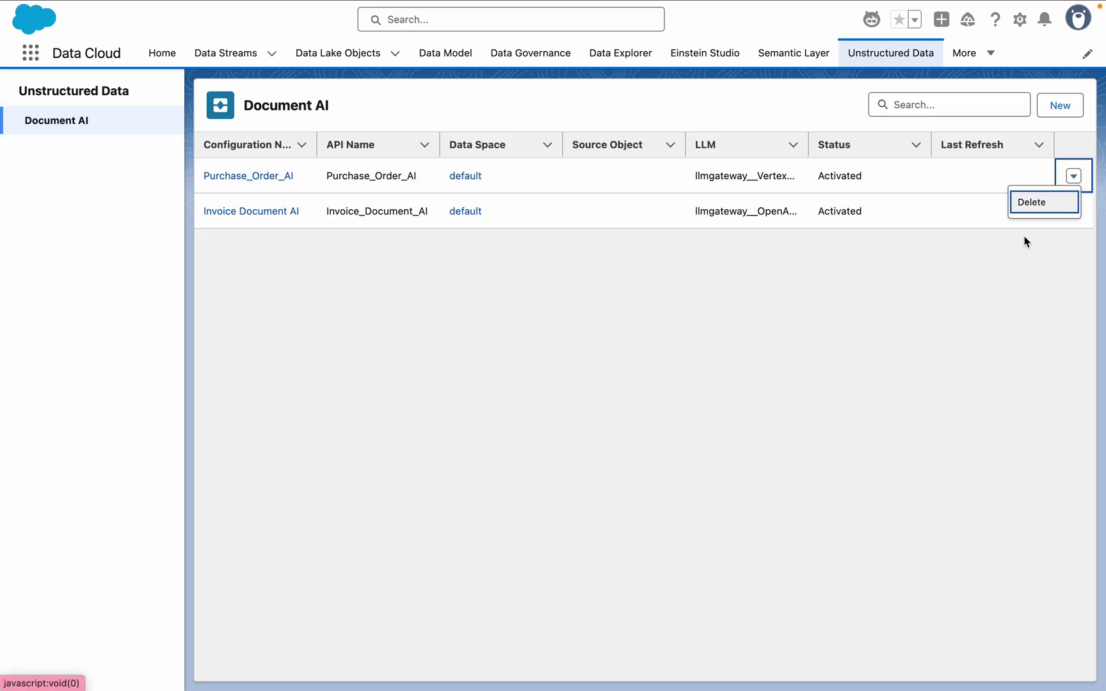